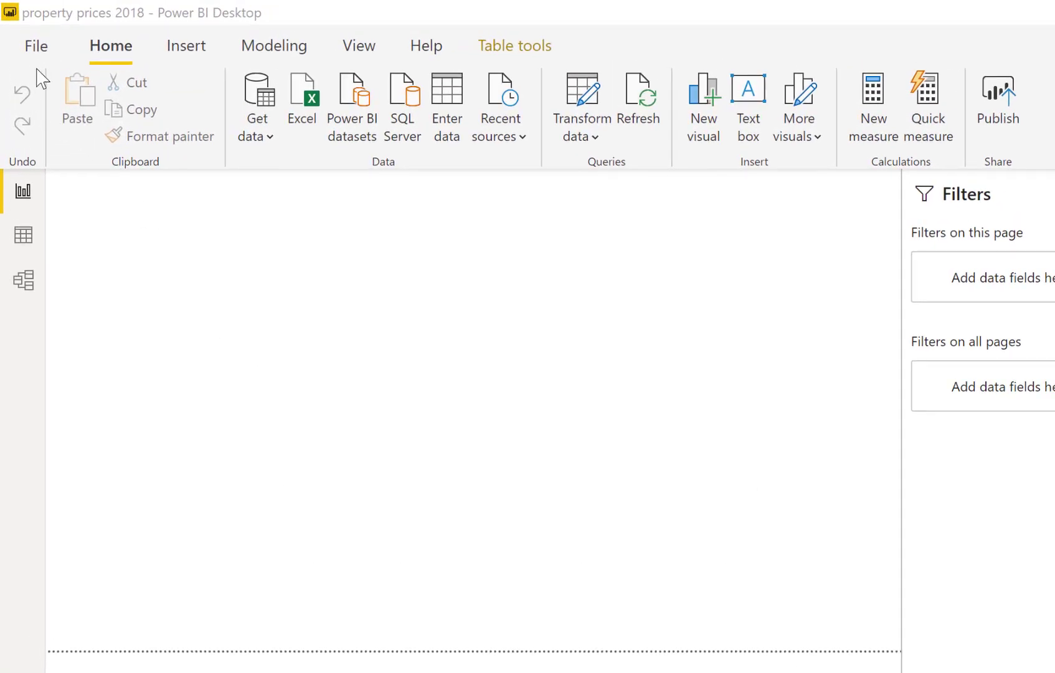
Confirm 'Enable decomposition tree visual' is ticked under Preview features in Options and apply.
left_click(38, 50)
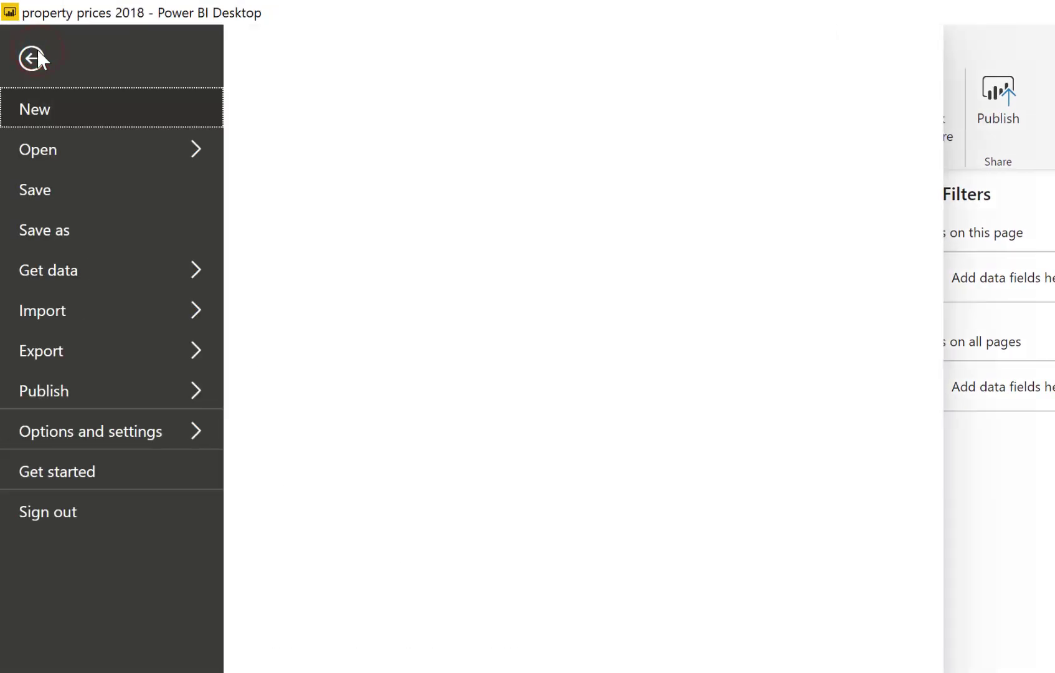
left_click(143, 438)
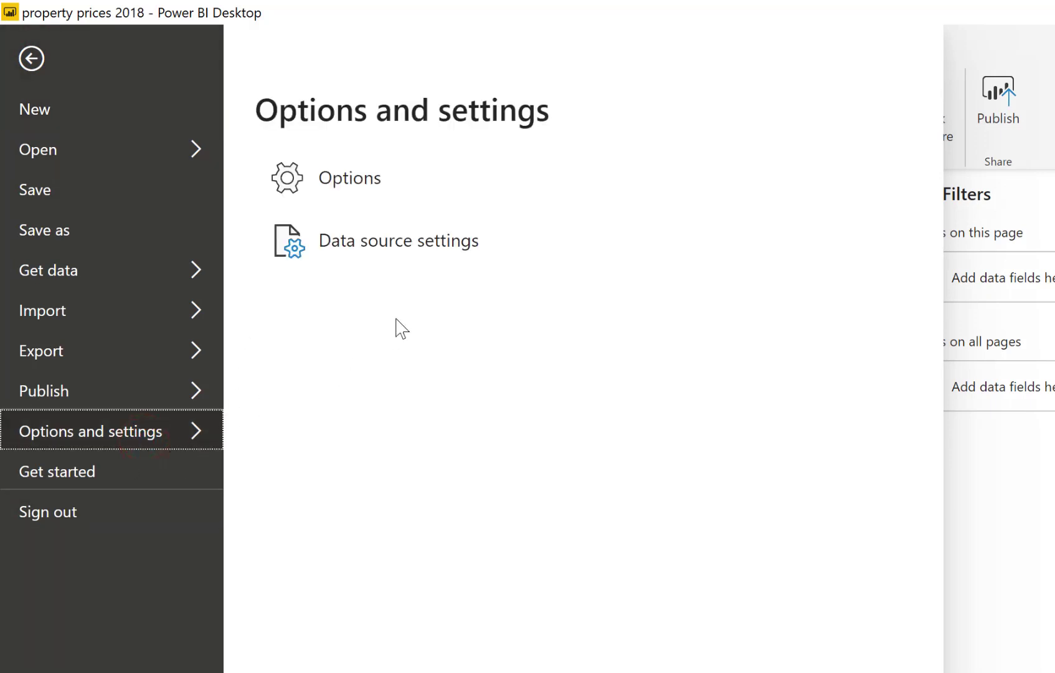
left_click(372, 194)
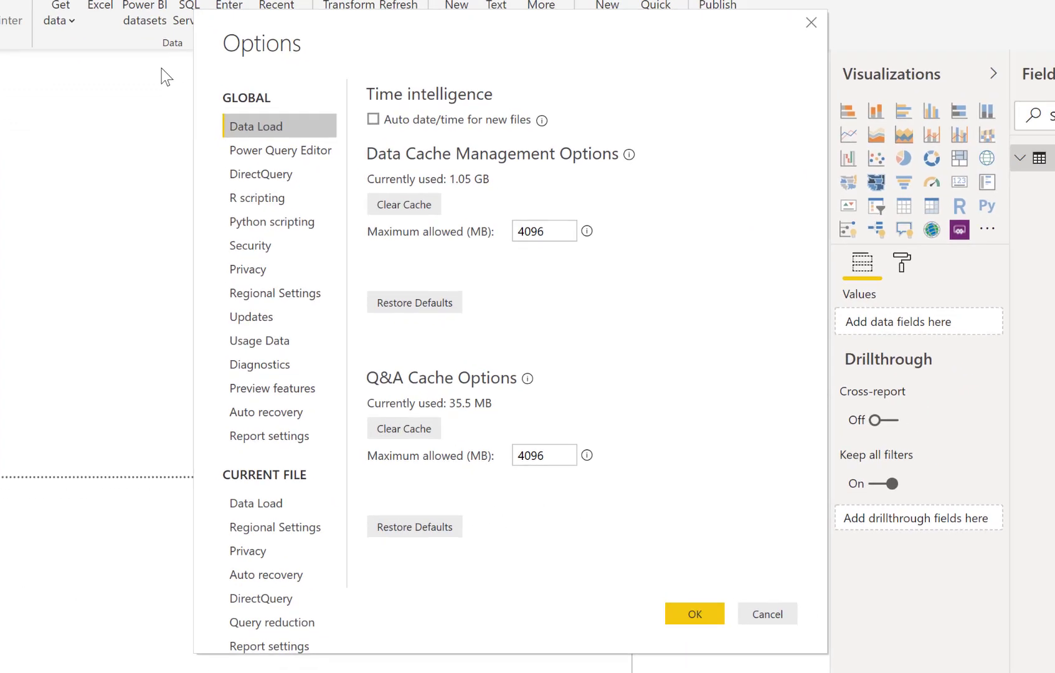
left_click(275, 388)
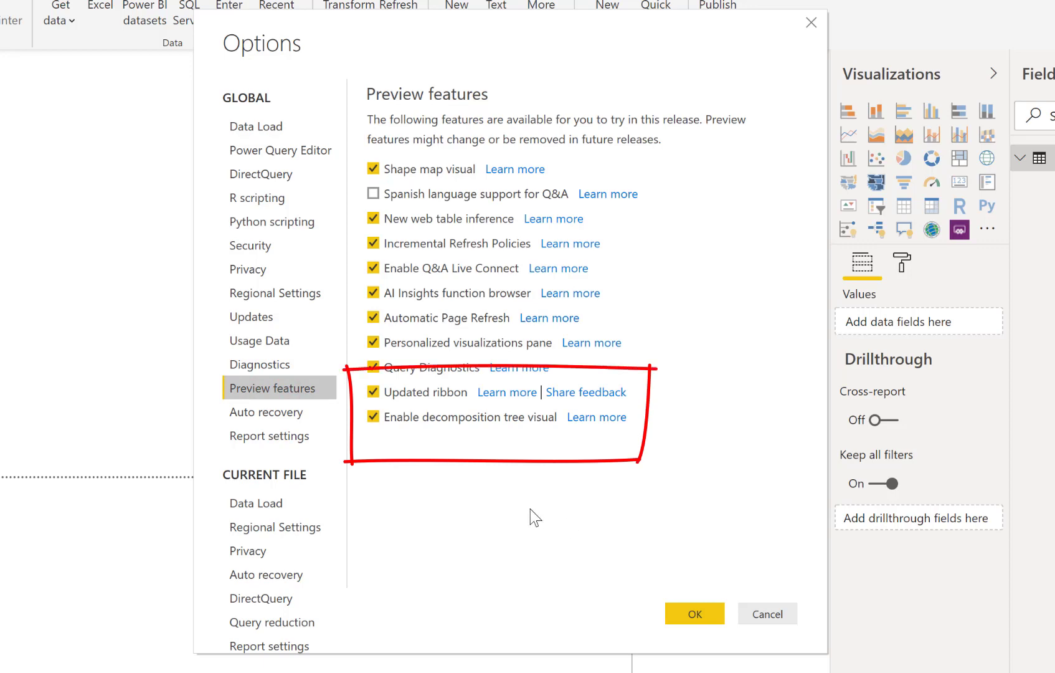
left_click(703, 614)
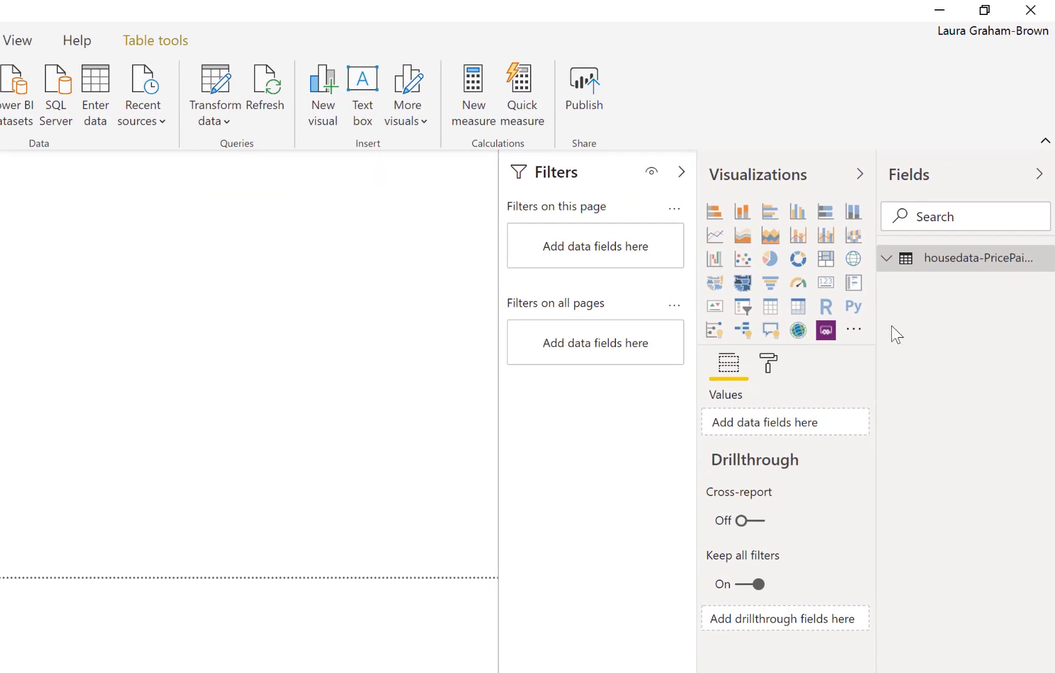
Expand the housedata table and select the Average Price measure to view its Measure tools properties.
left_click(886, 257)
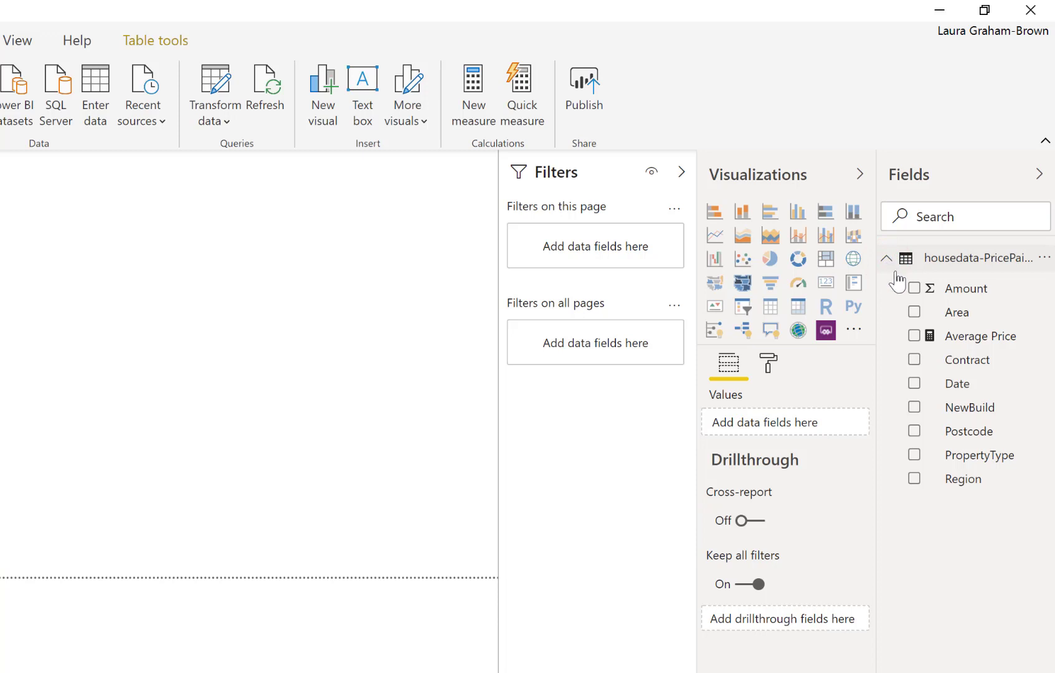
left_click(959, 343)
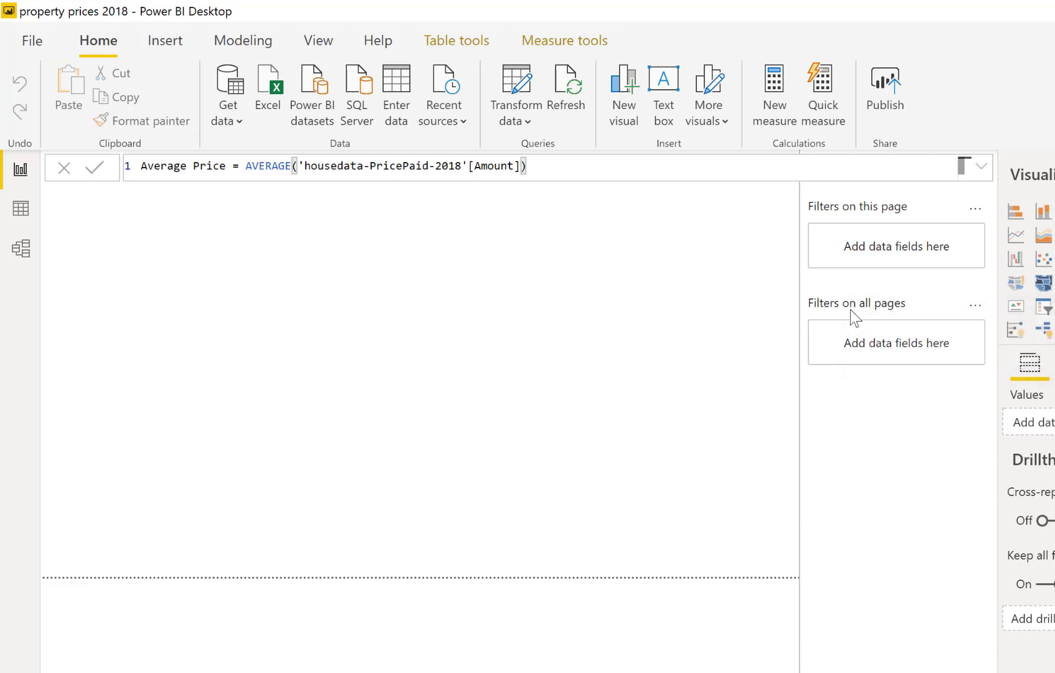
left_click(579, 42)
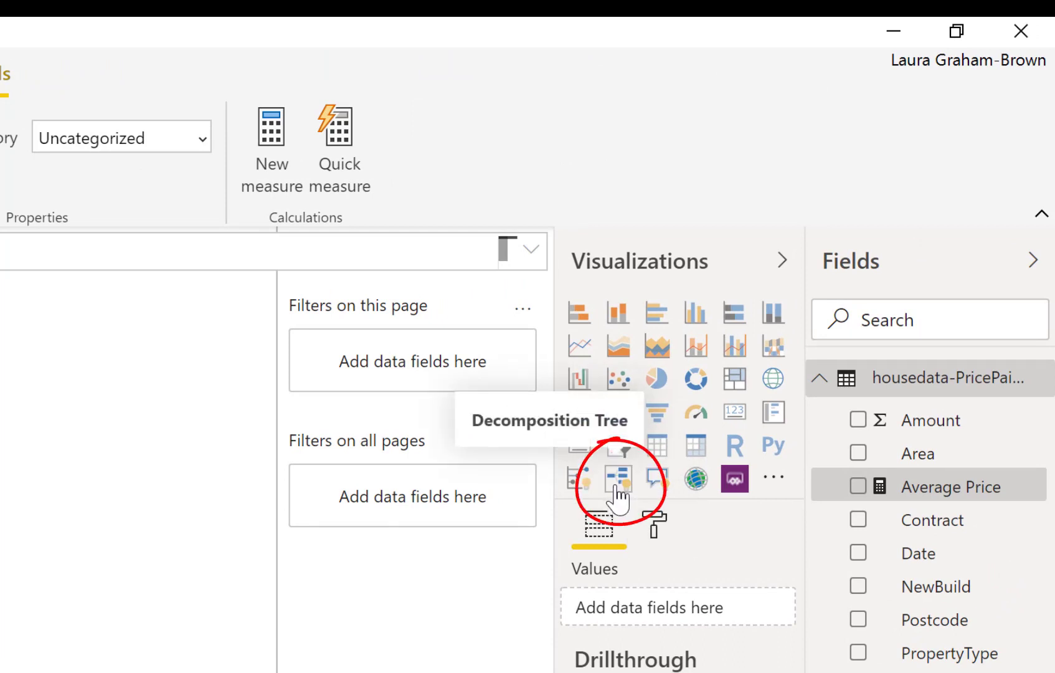
Insert a decomposition tree enlarged across the page, analysing Average Price.
left_click(618, 480)
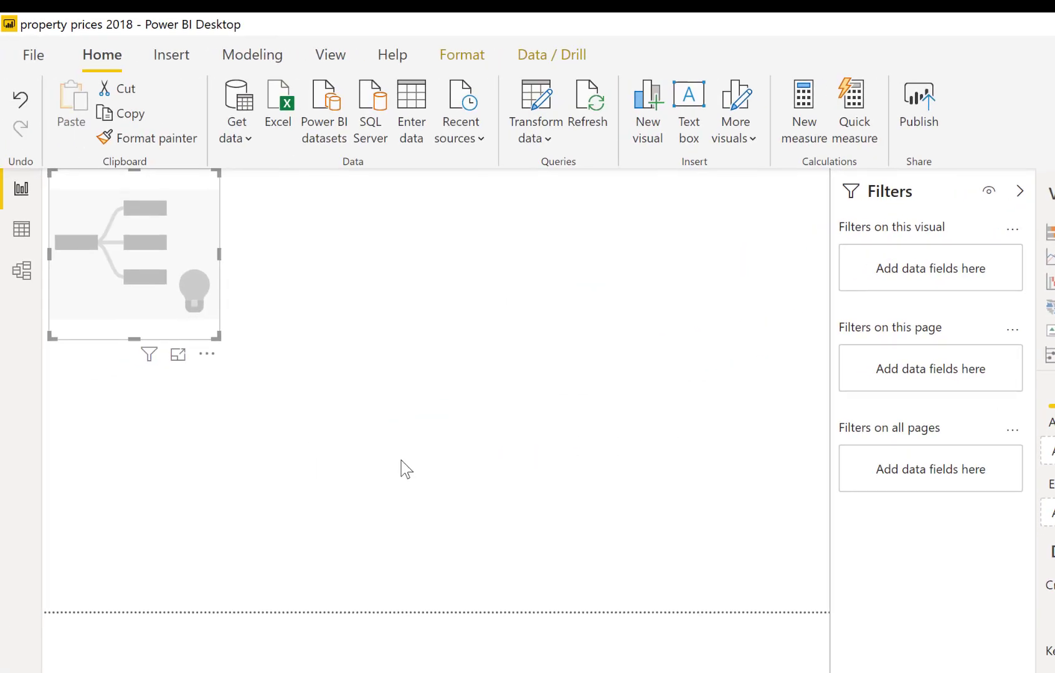
left_click_drag(216, 336, 595, 599)
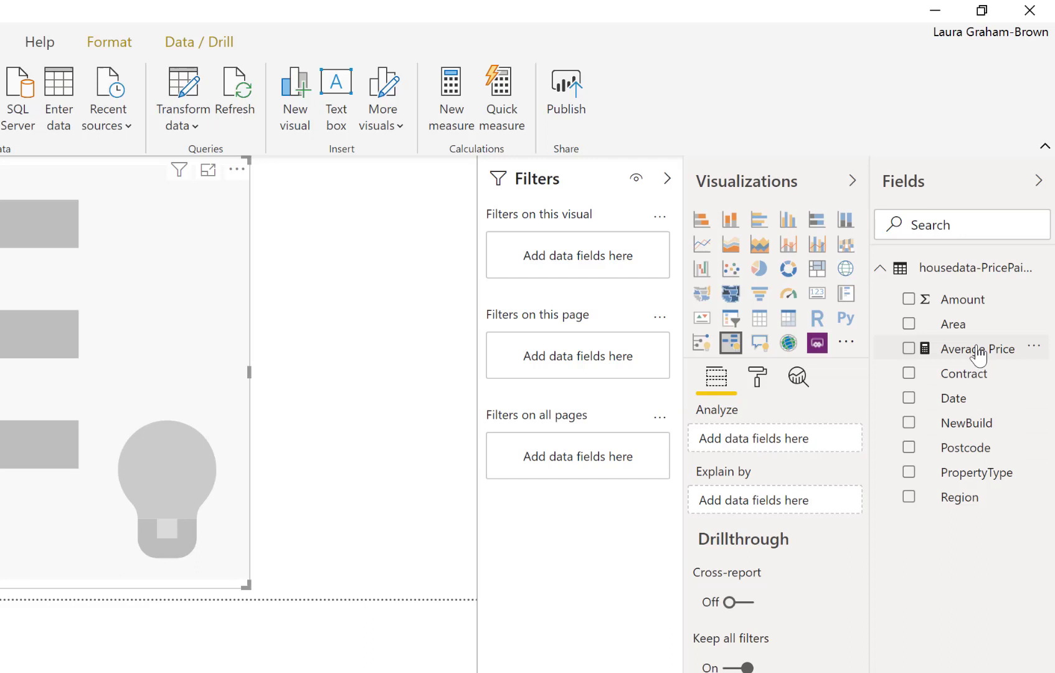
mouse_move(975, 345)
left_mouse_down()
mouse_move(978, 368)
mouse_move(871, 440)
mouse_move(797, 450)
left_mouse_up()
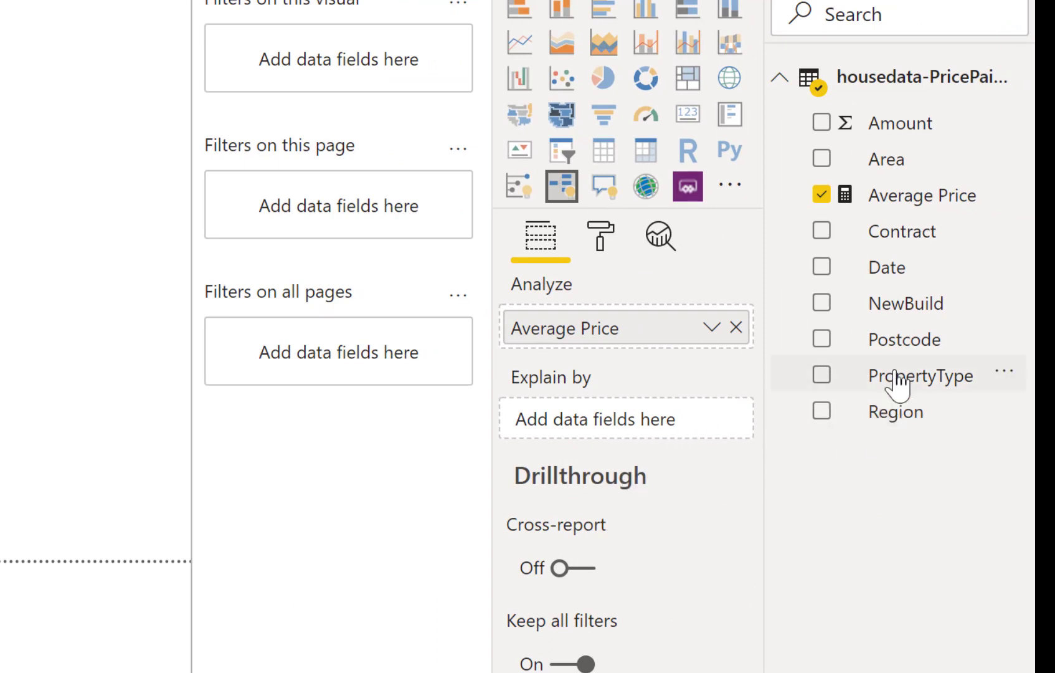
Add PropertyType, Region, Contract and NewBuild as the tree's Explain by fields.
left_click_drag(895, 376, 675, 433)
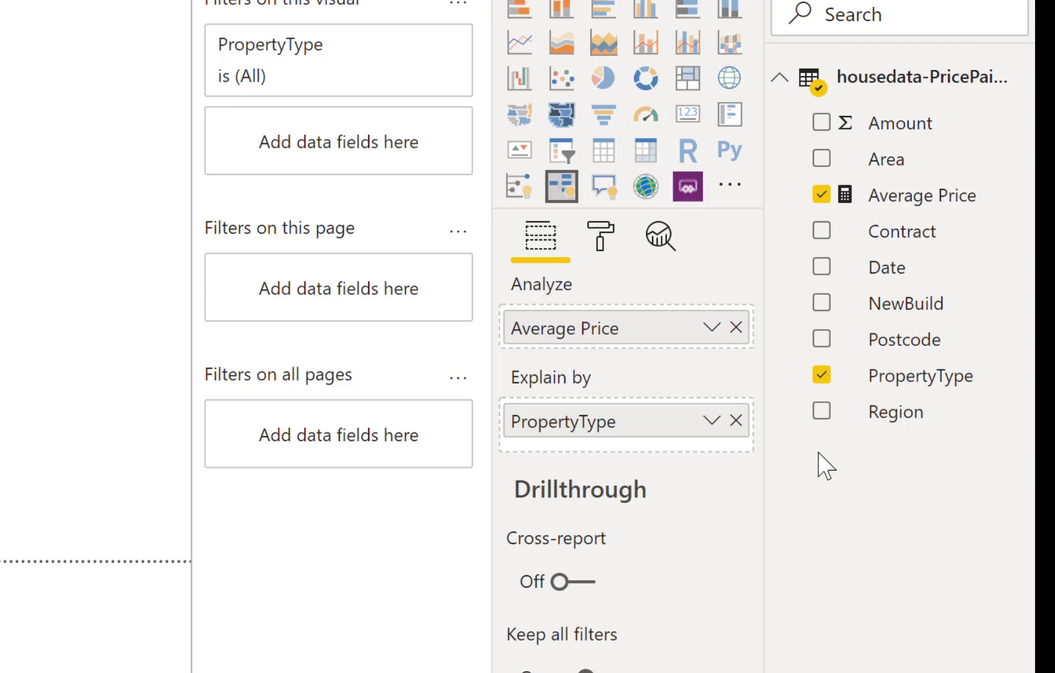
left_click_drag(897, 411, 694, 454)
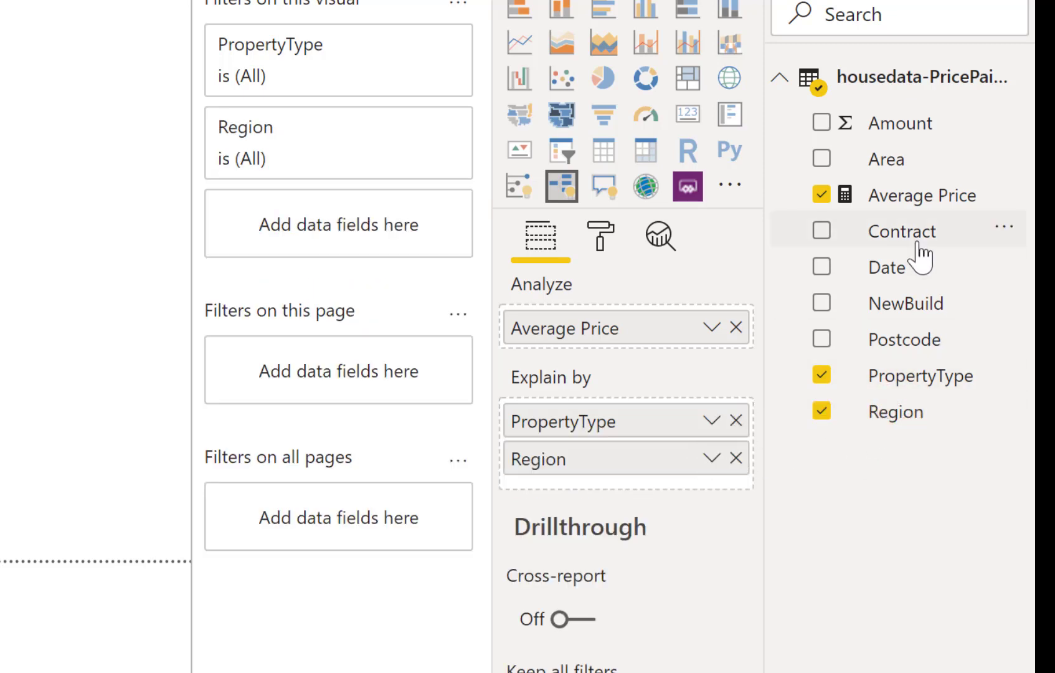
left_click_drag(911, 235, 720, 464)
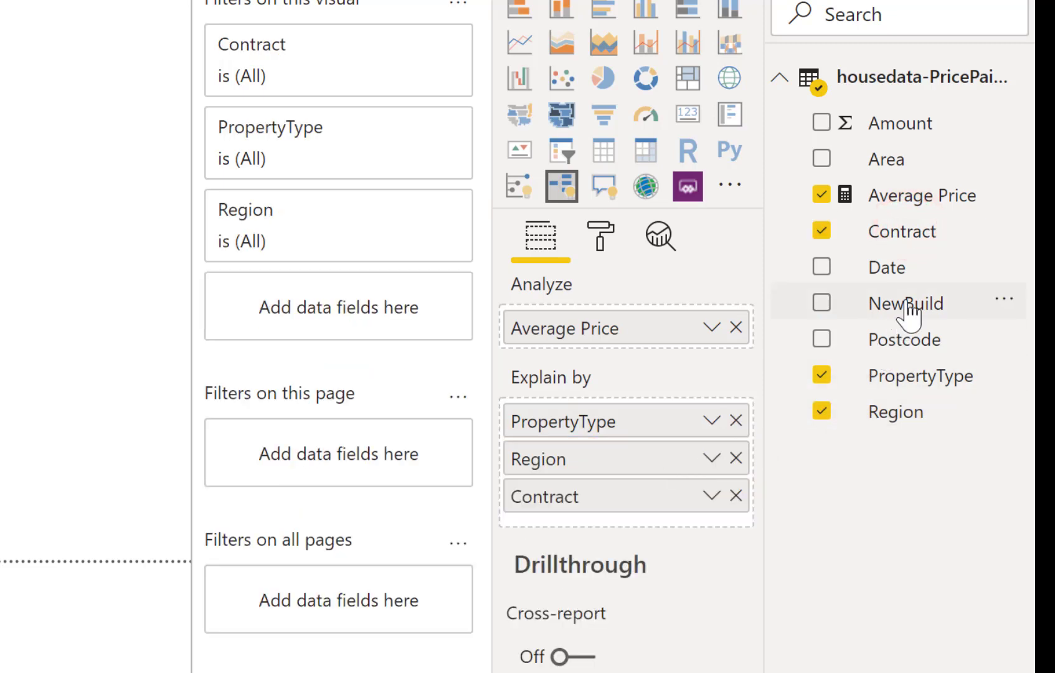
left_click_drag(906, 302, 659, 527)
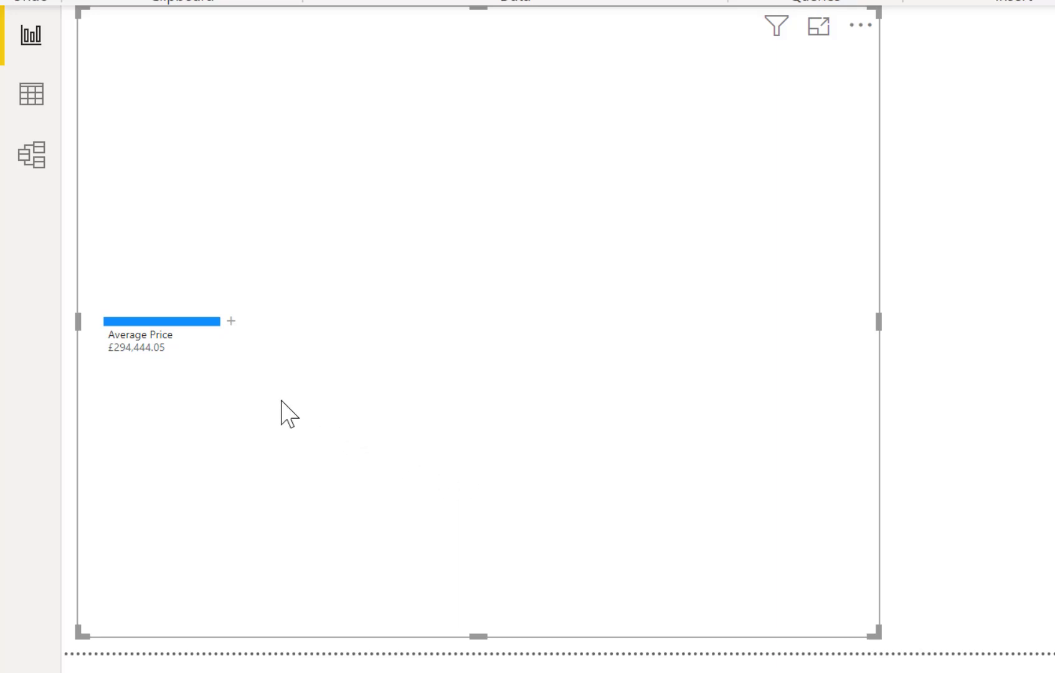
Split Average Price by PropertyType, Detached by NewBuild, and the N group by Contract.
left_click(231, 320)
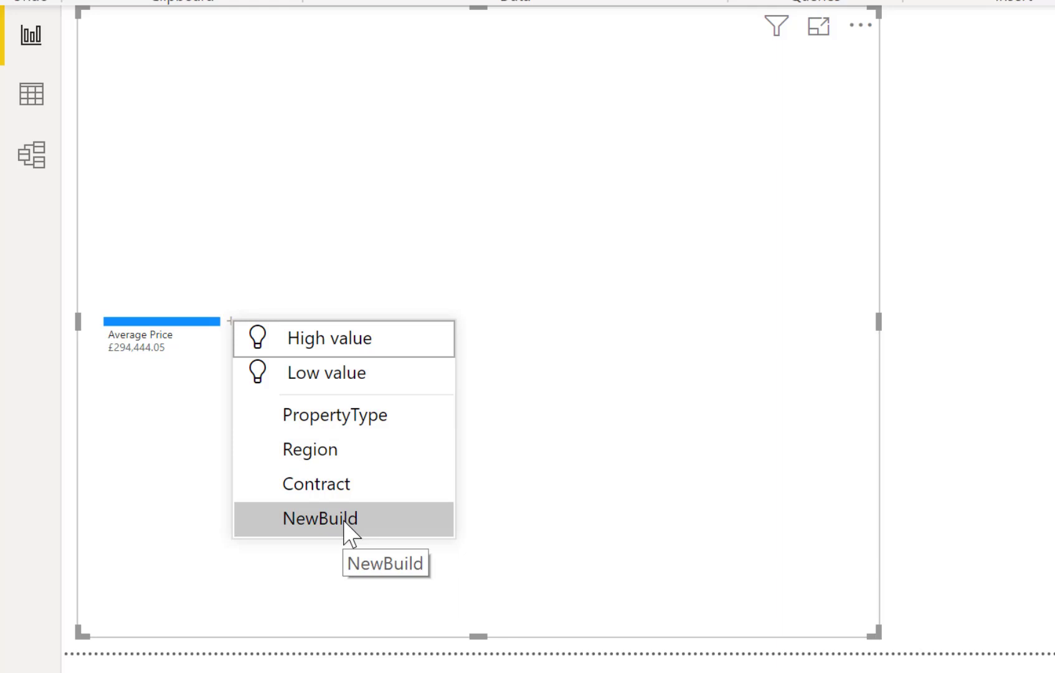
left_click(355, 418)
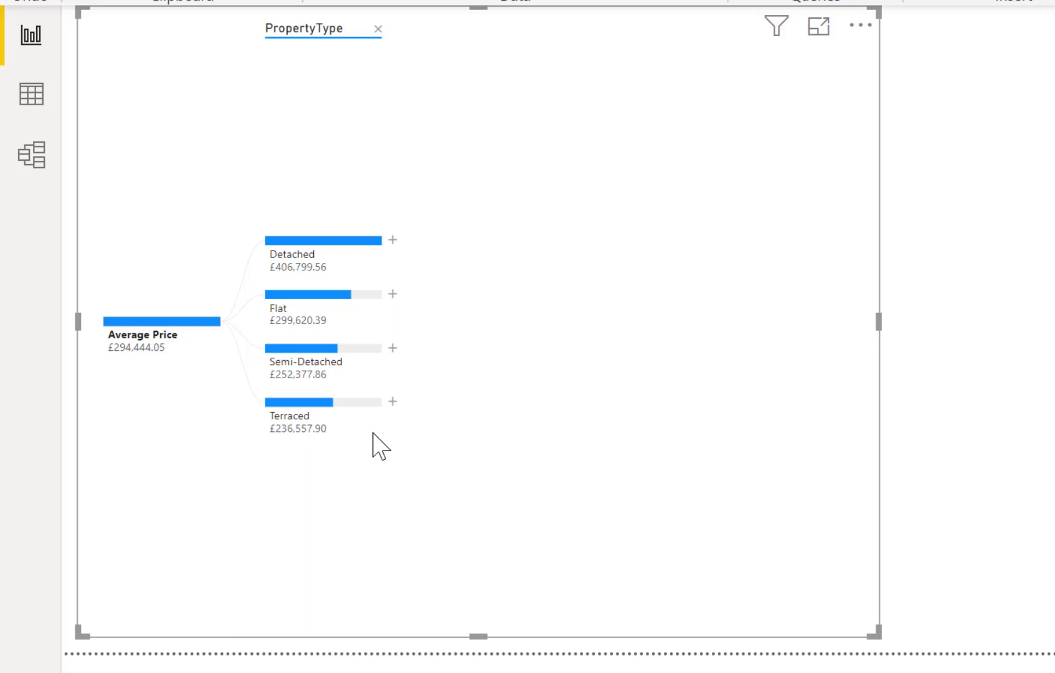
left_click(393, 240)
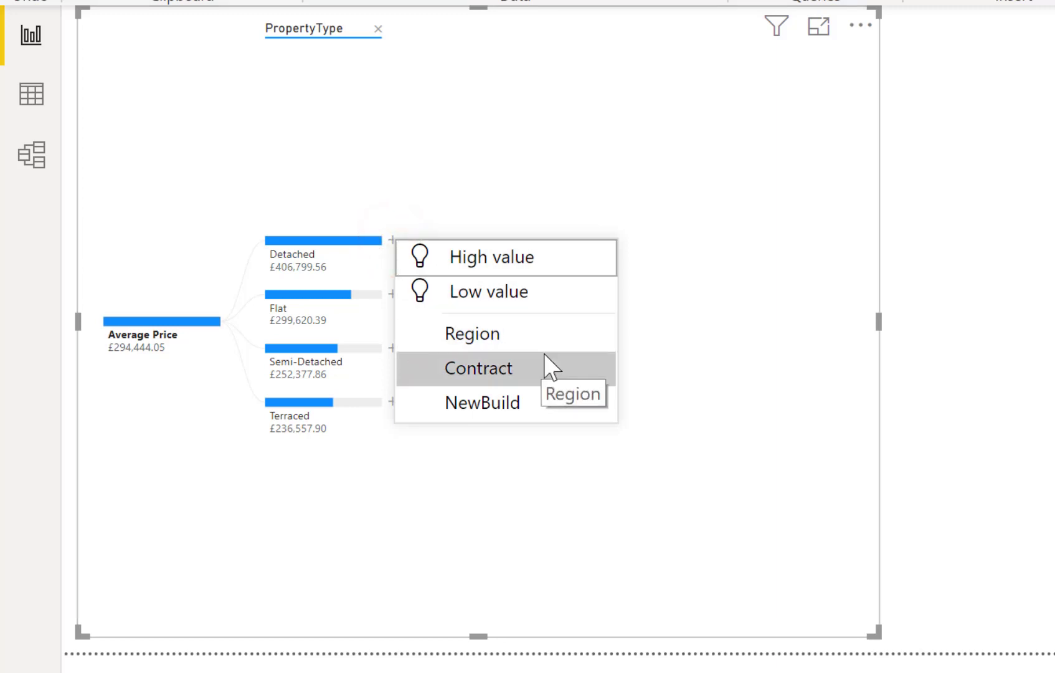
left_click(523, 405)
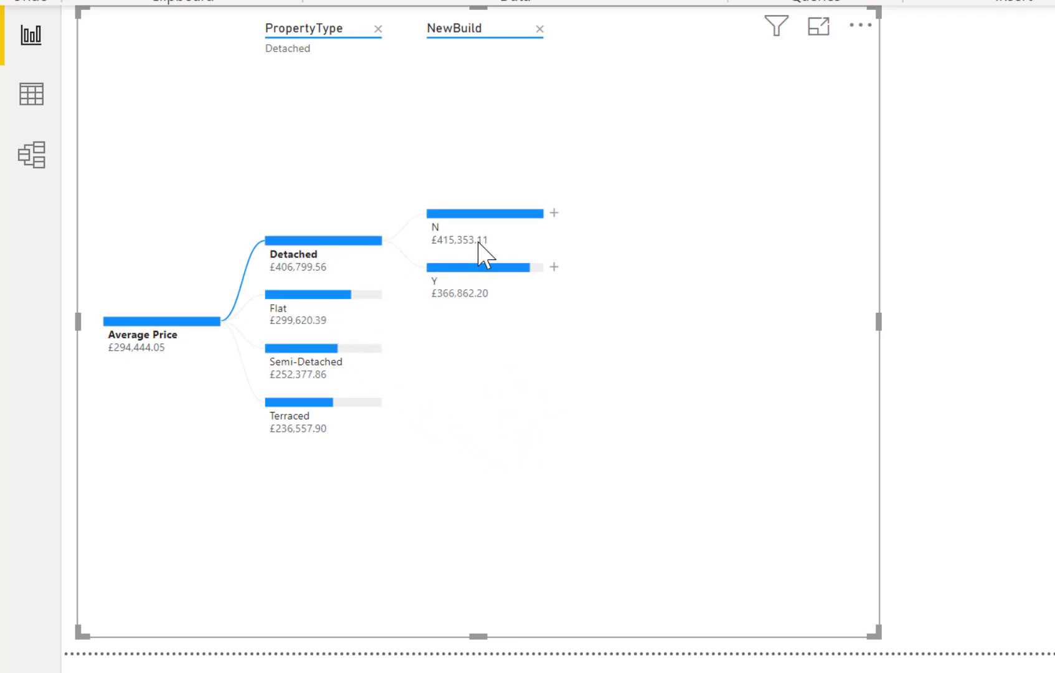
mouse_move(492, 236)
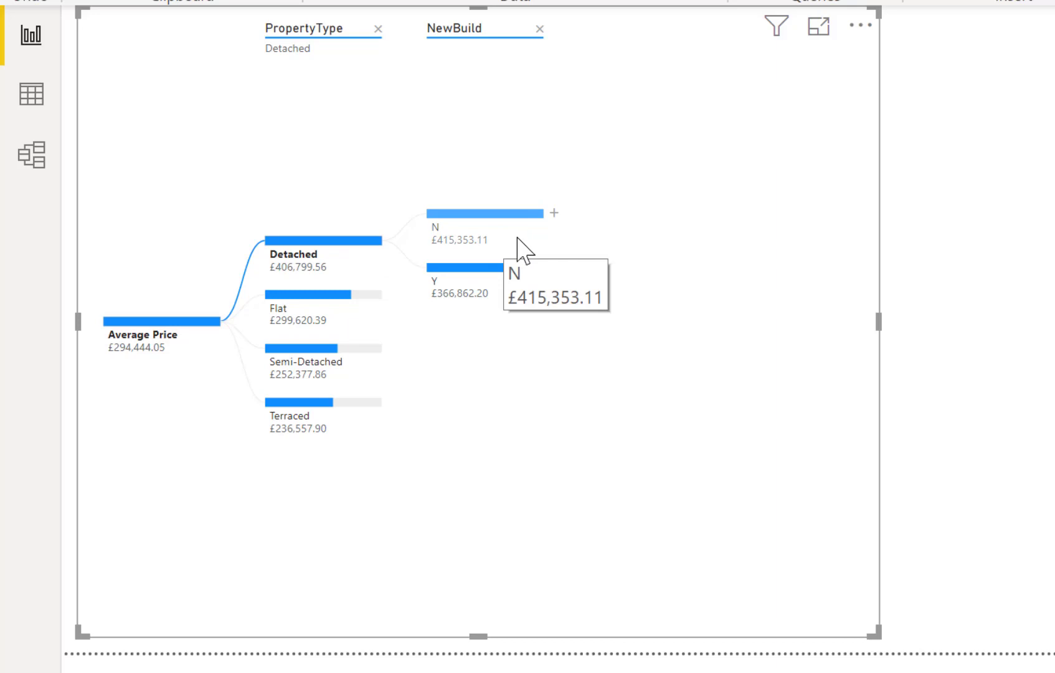
left_click(554, 212)
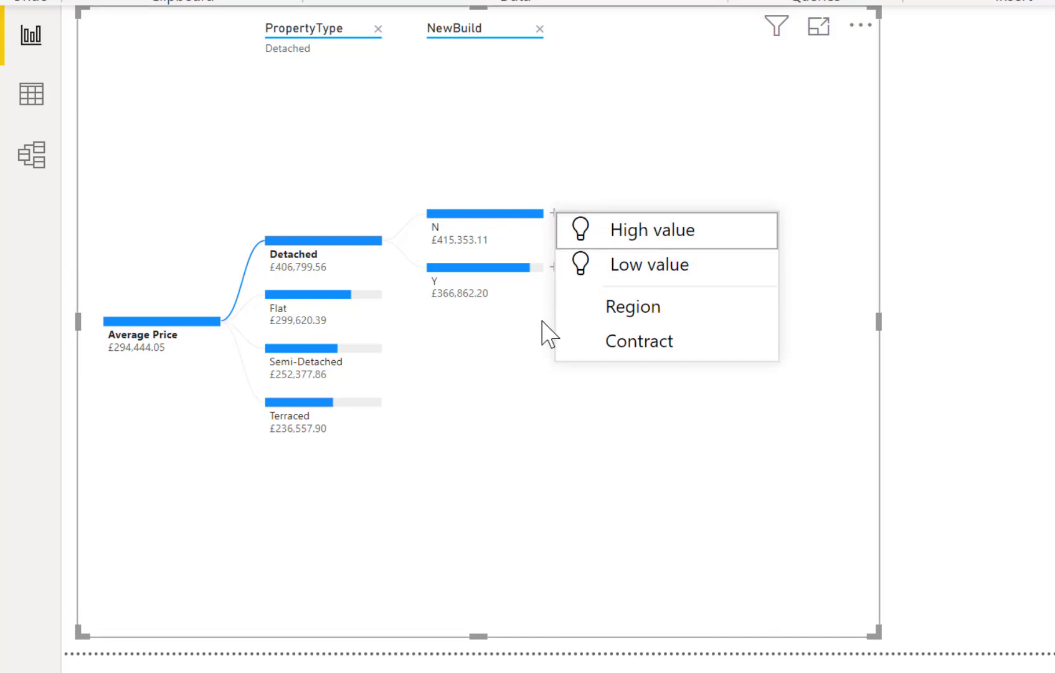
left_click(586, 341)
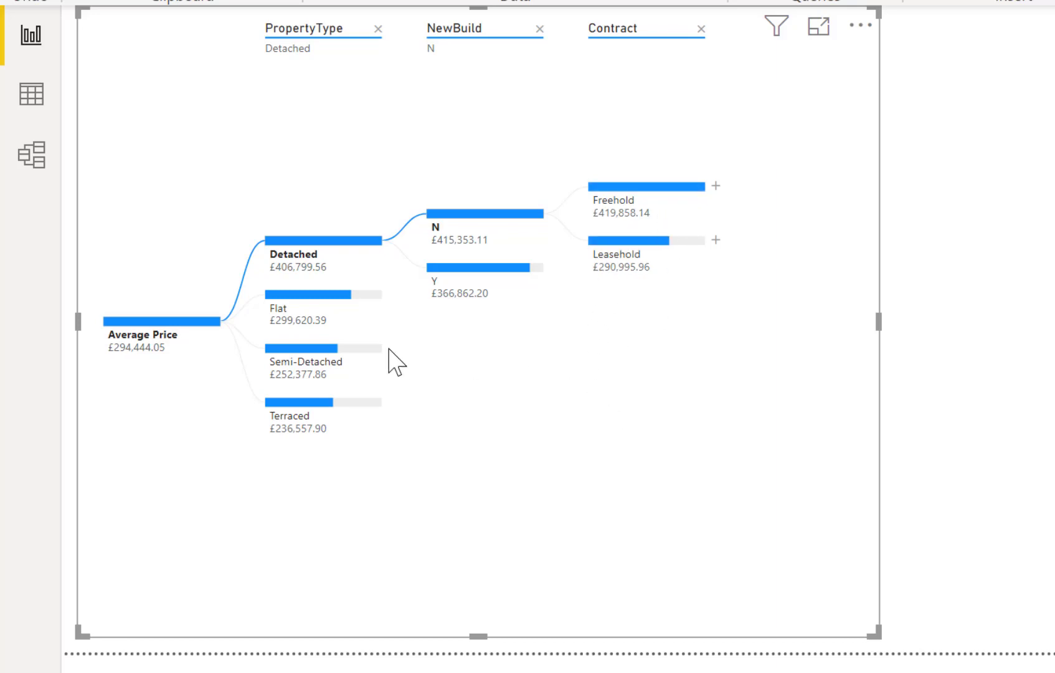
Redirect the drill path through Flat and its Y group to show Contract values.
left_click(304, 324)
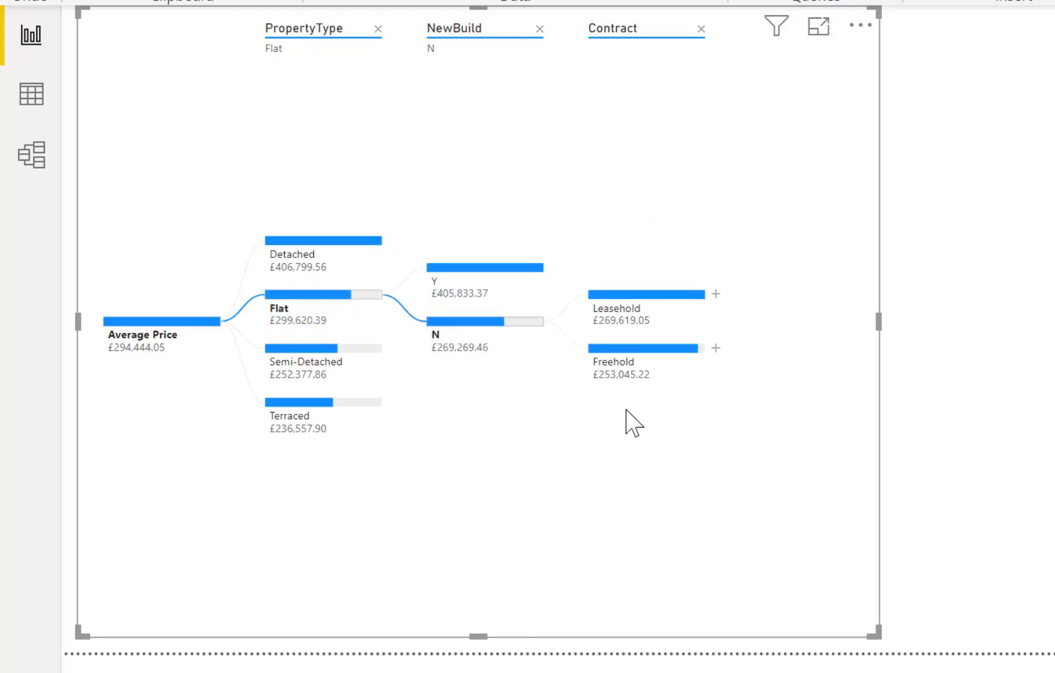
left_click(470, 291)
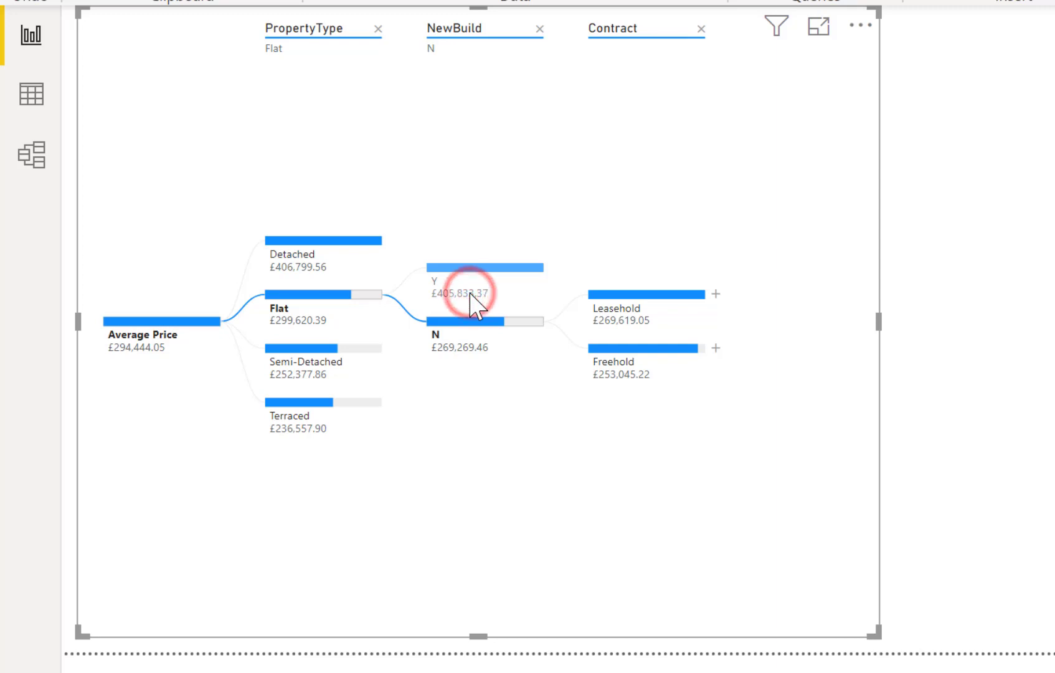
left_click(435, 286)
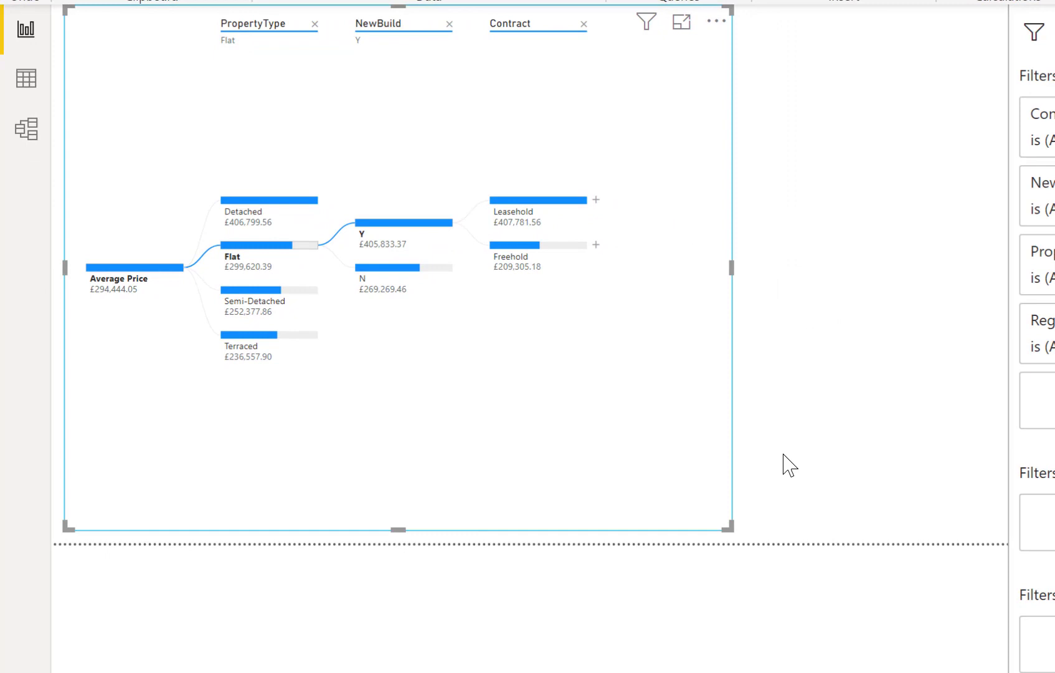
Add a Region slicer, filter to CORNWALL, follow the Detached branch, then switch to DARLINGTON.
left_click(852, 383)
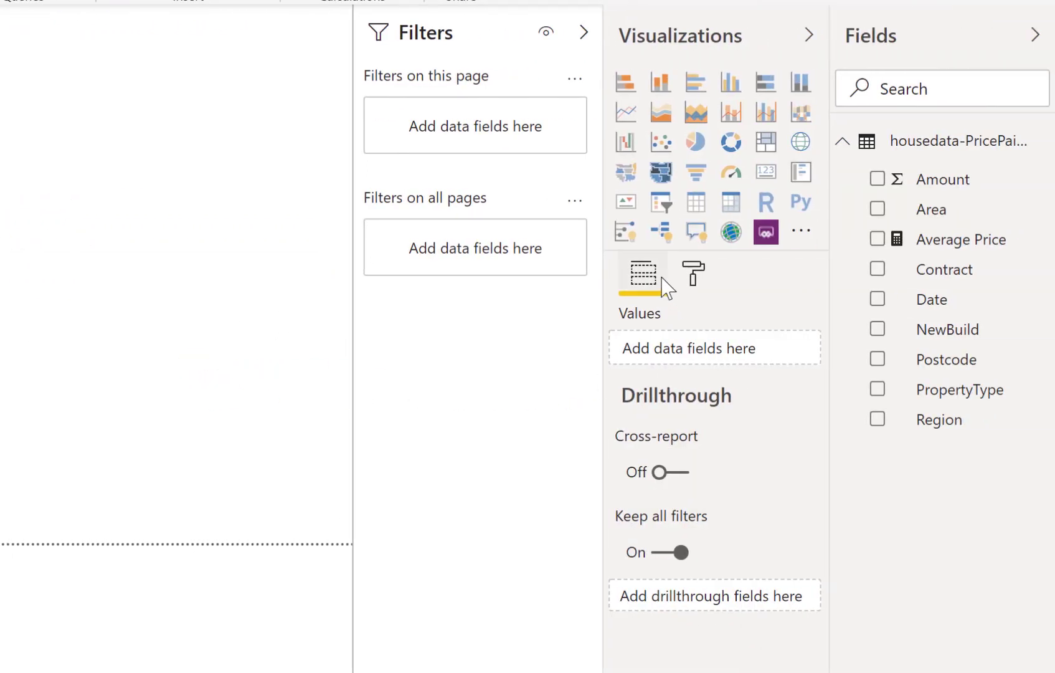
left_click(660, 203)
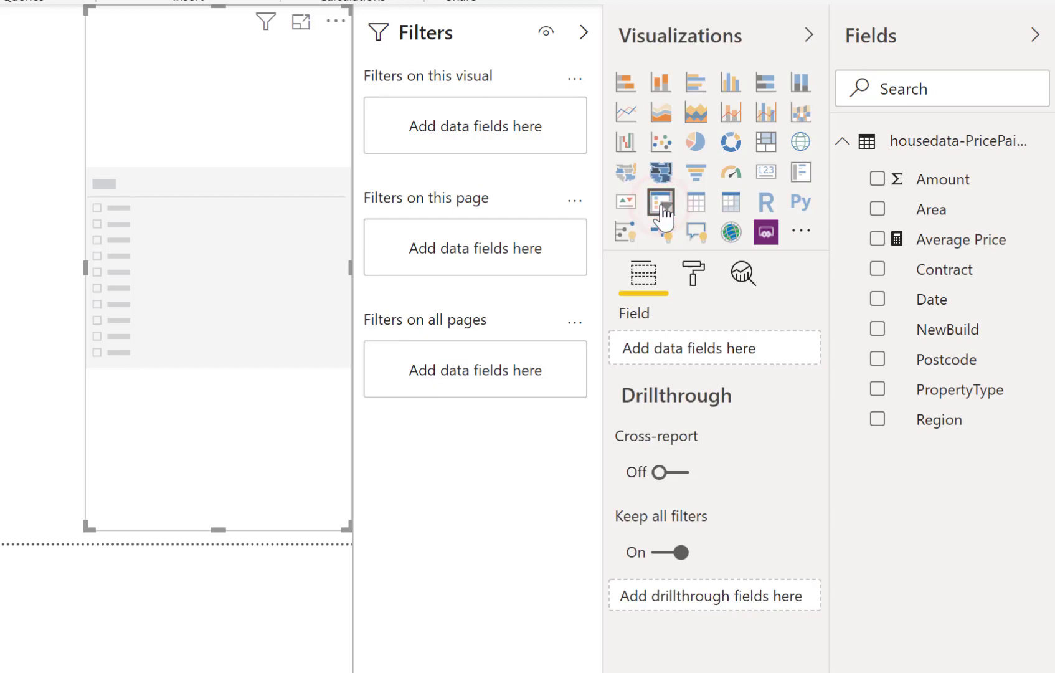
left_click(877, 419)
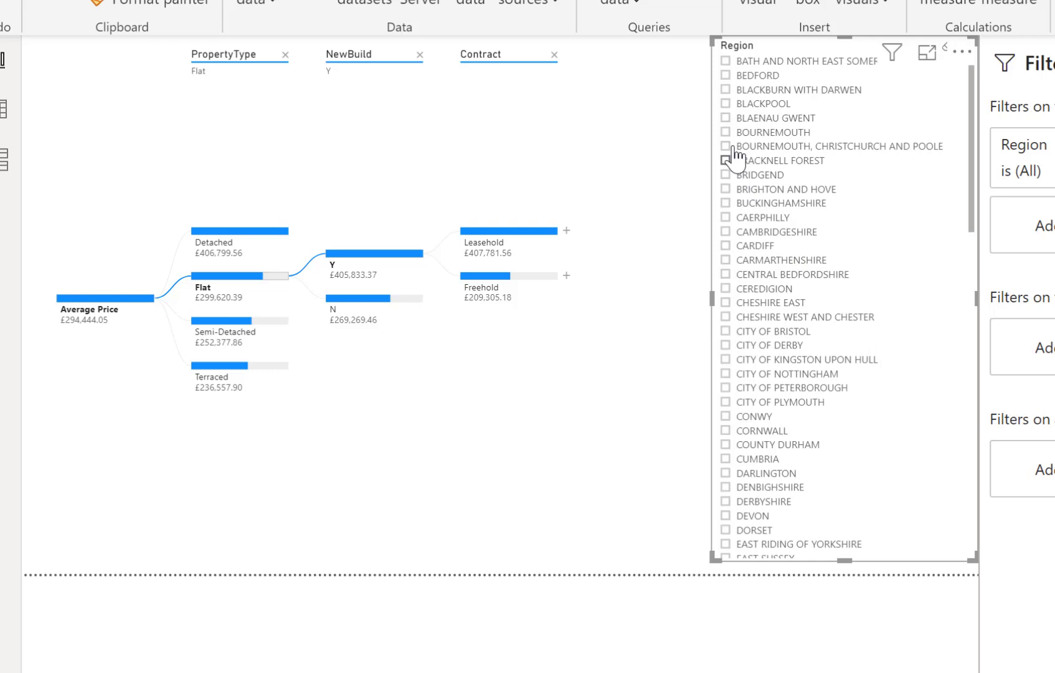
left_click(726, 431)
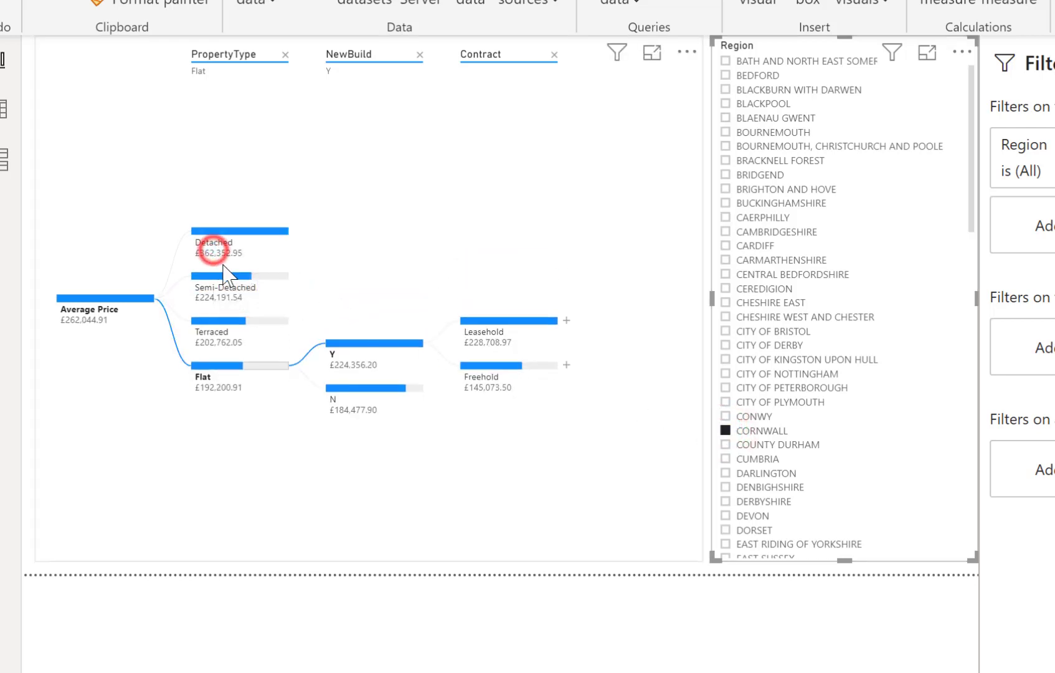
left_click(212, 248)
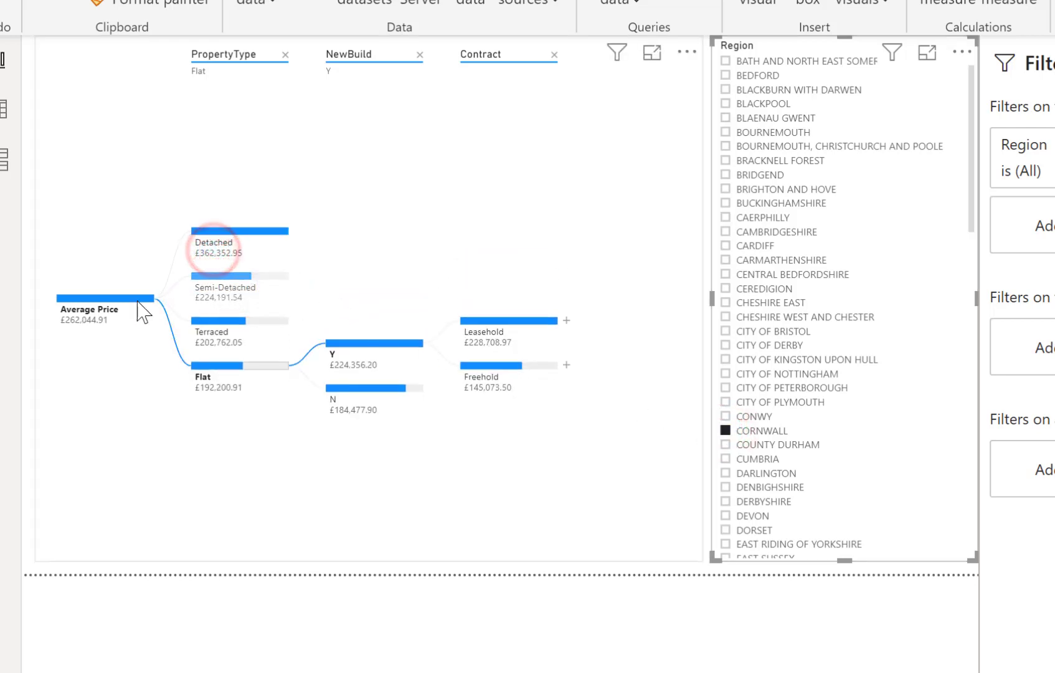
left_click(211, 249)
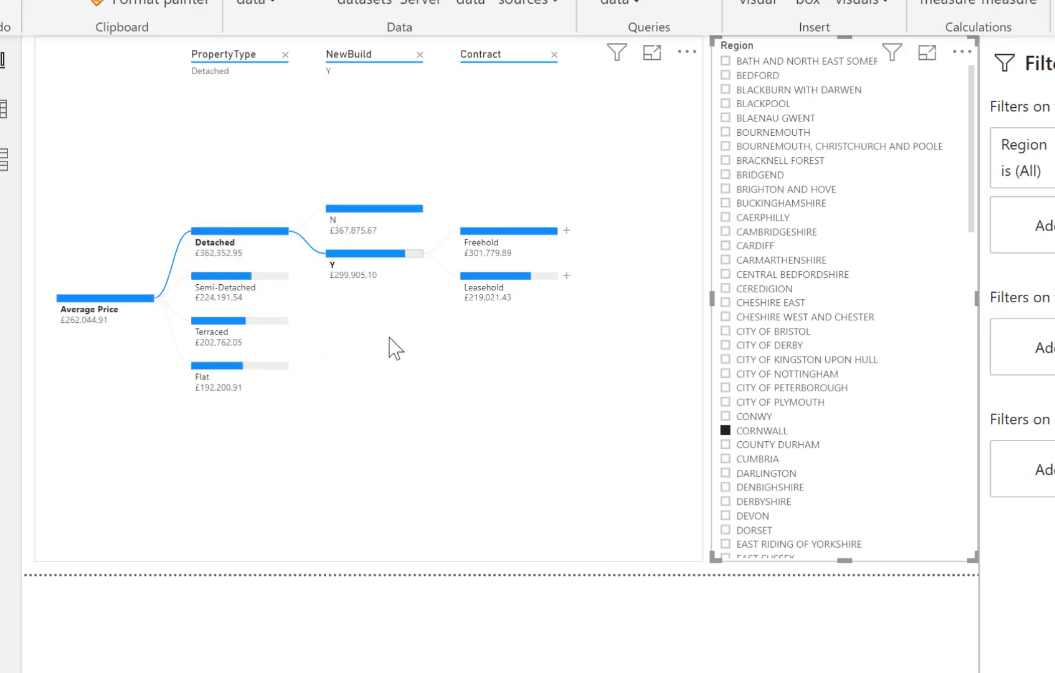
left_click(725, 473)
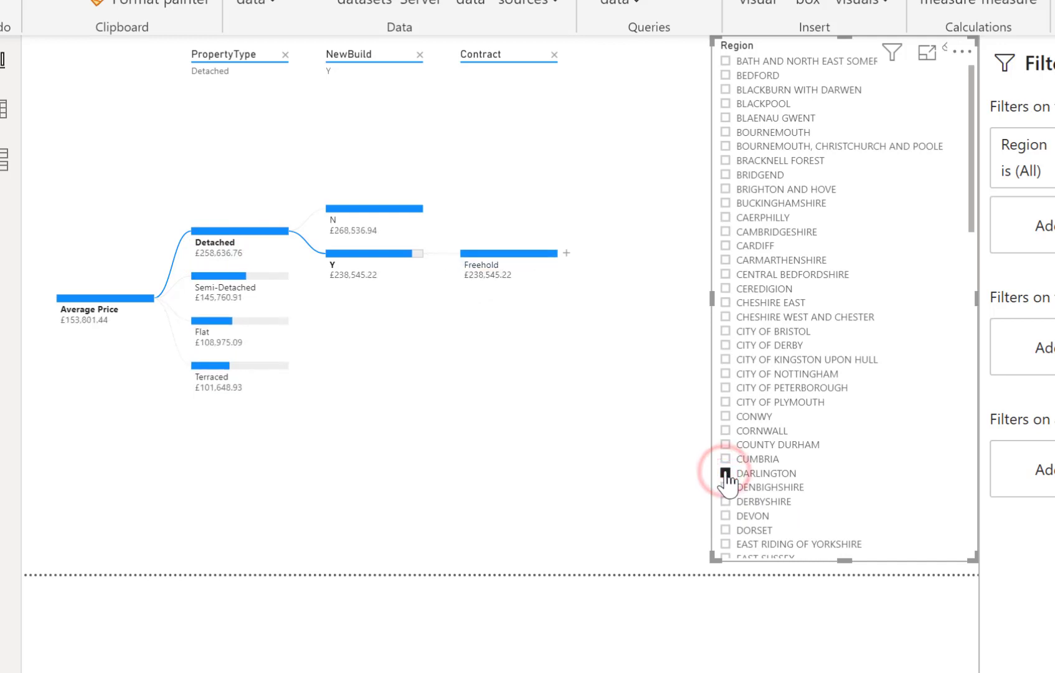
Cycle the Region filter through Ceredigion, Caerphilly, Carmarthenshire, Cardiff, Central Bedfordshire, then City of Kingston upon Hull.
left_click(725, 288)
left_click(724, 217)
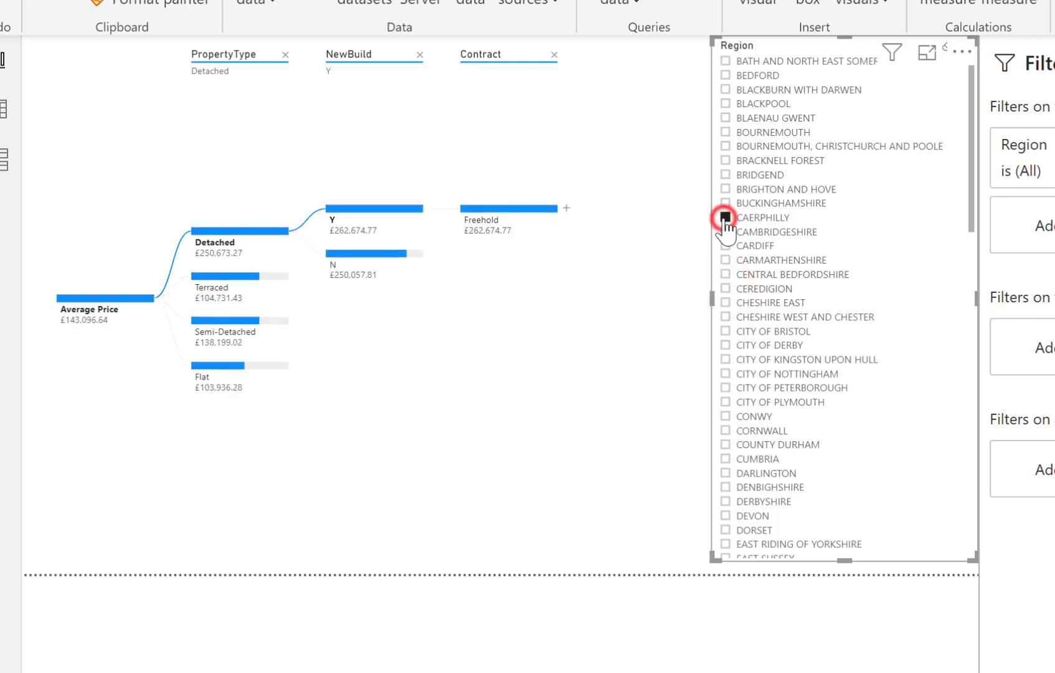
left_click(724, 260)
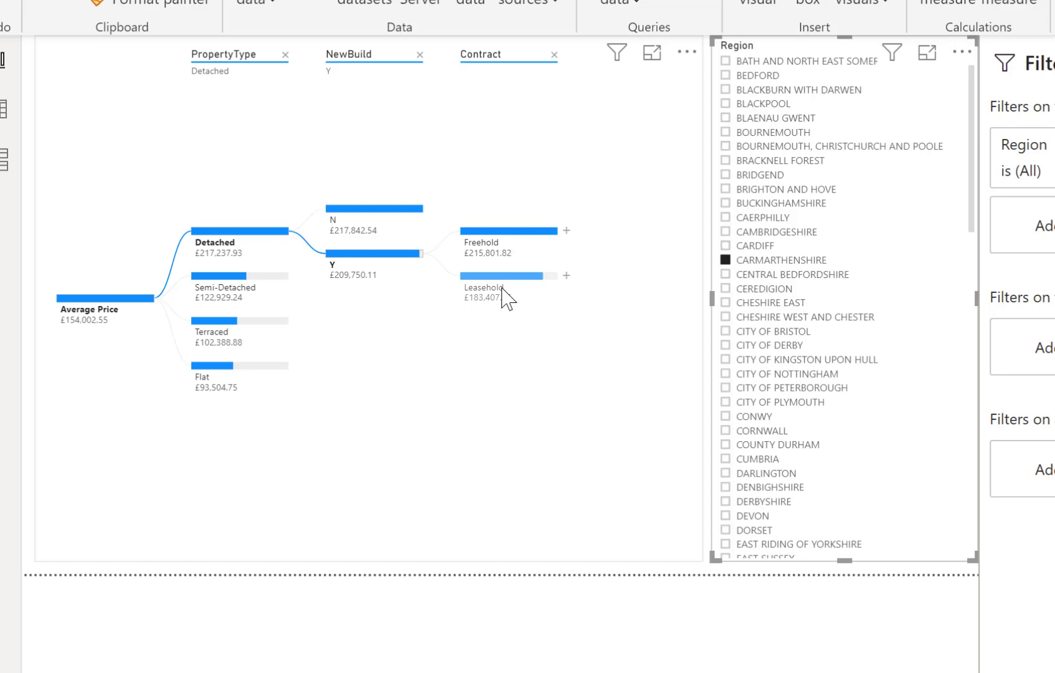
left_click(725, 246)
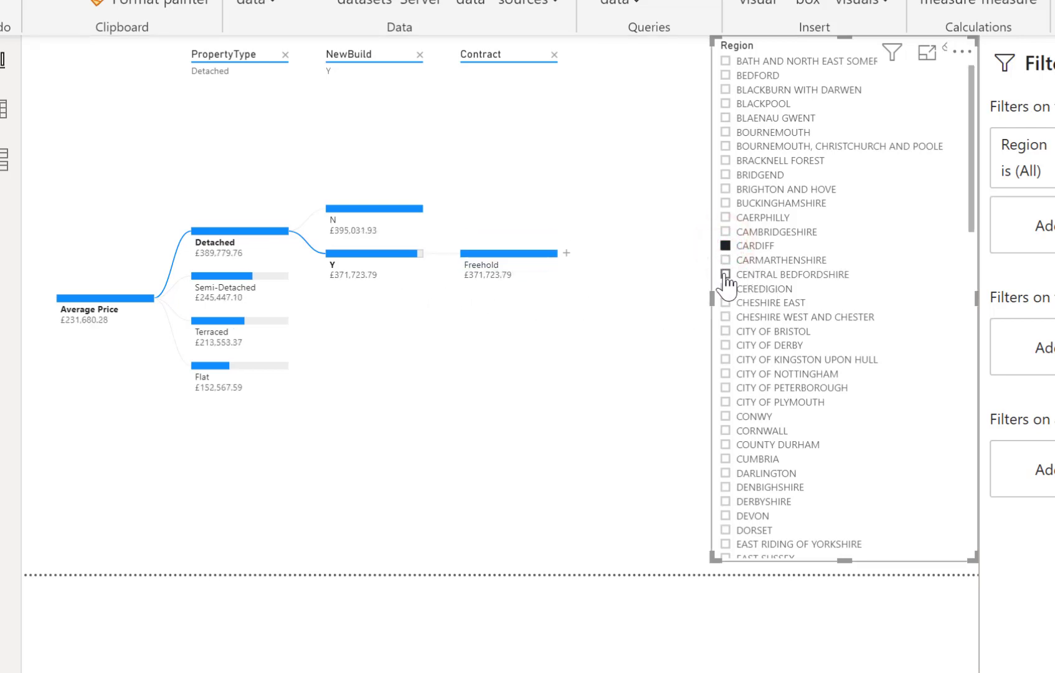
left_click(725, 275)
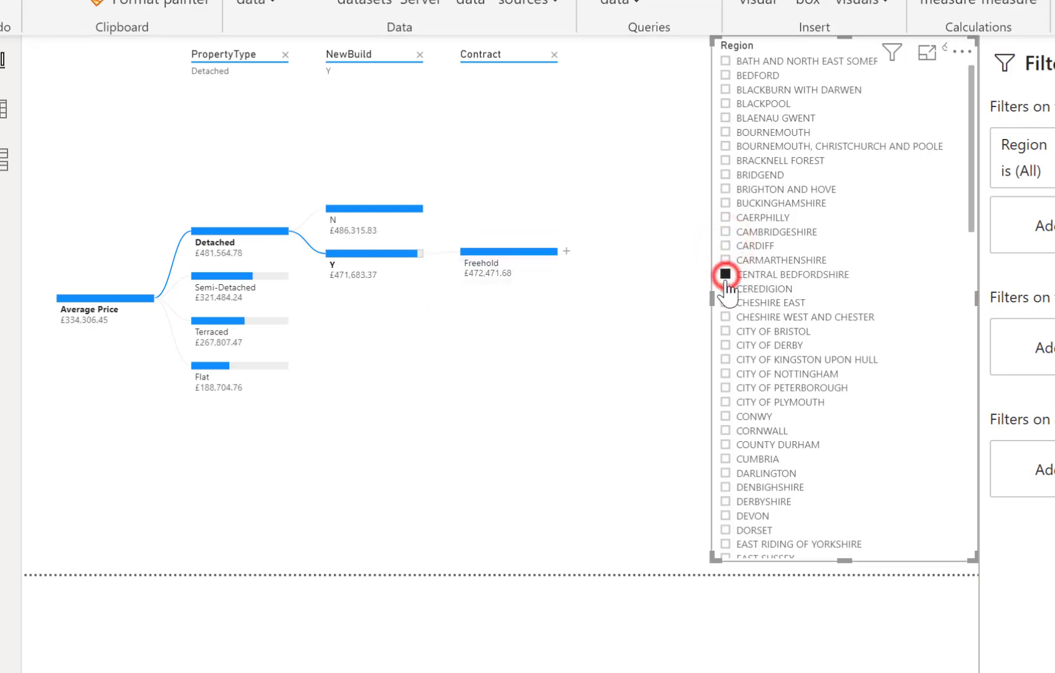
left_click(725, 360)
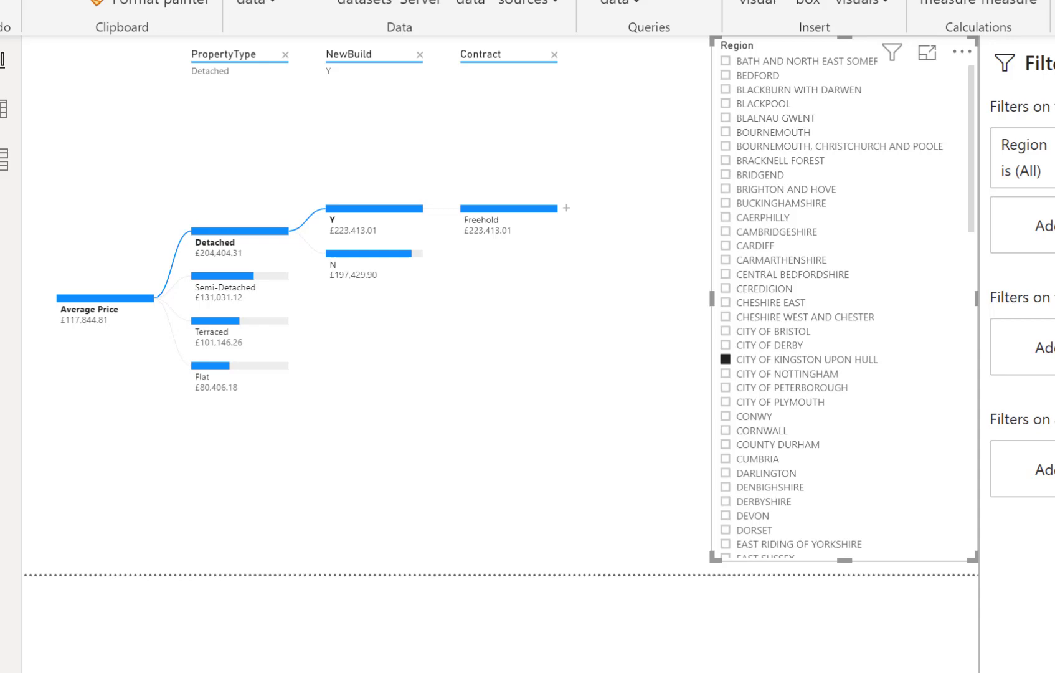
On a new Page 2, insert an enlarged decomposition tree analysing Average Price.
left_click(136, 645)
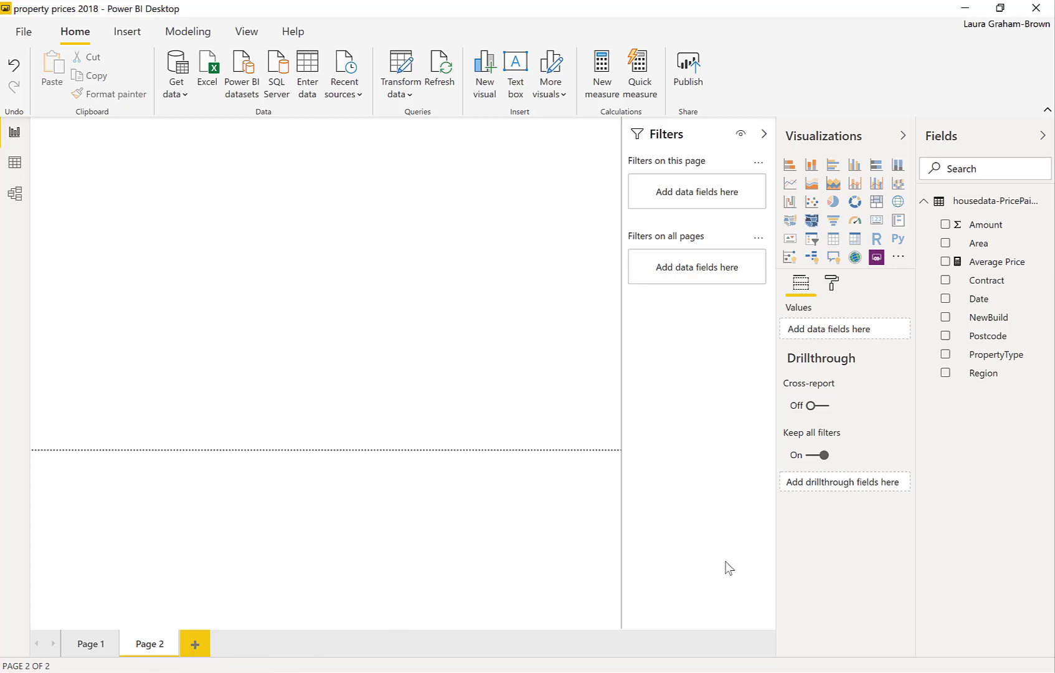
left_click(814, 257)
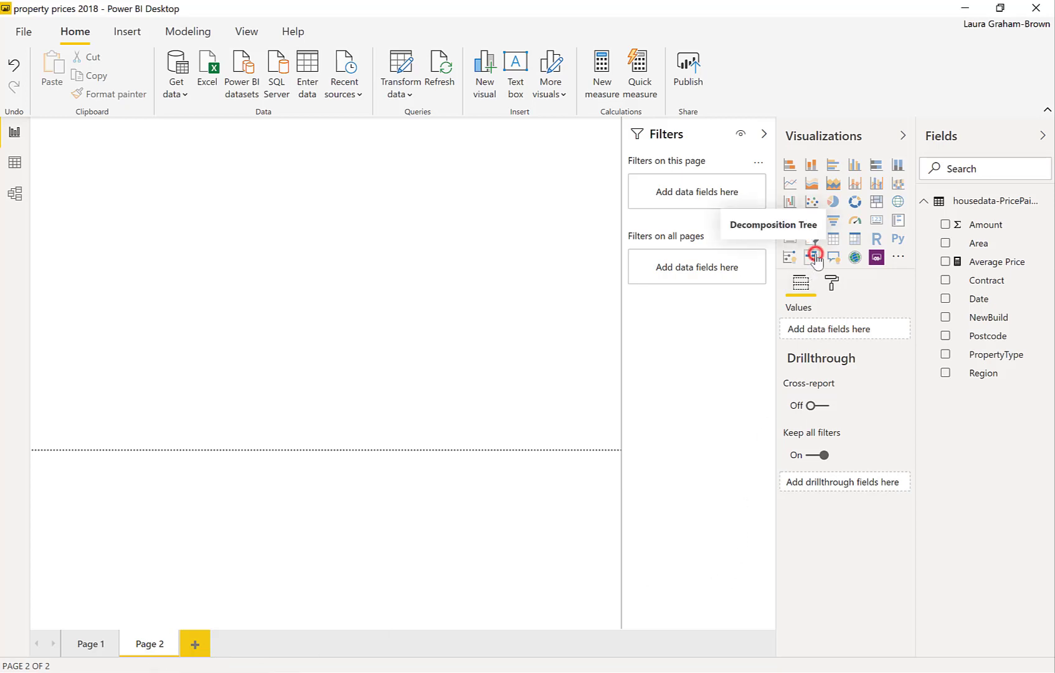
left_click_drag(162, 243, 396, 439)
left_click_drag(283, 514, 279, 503)
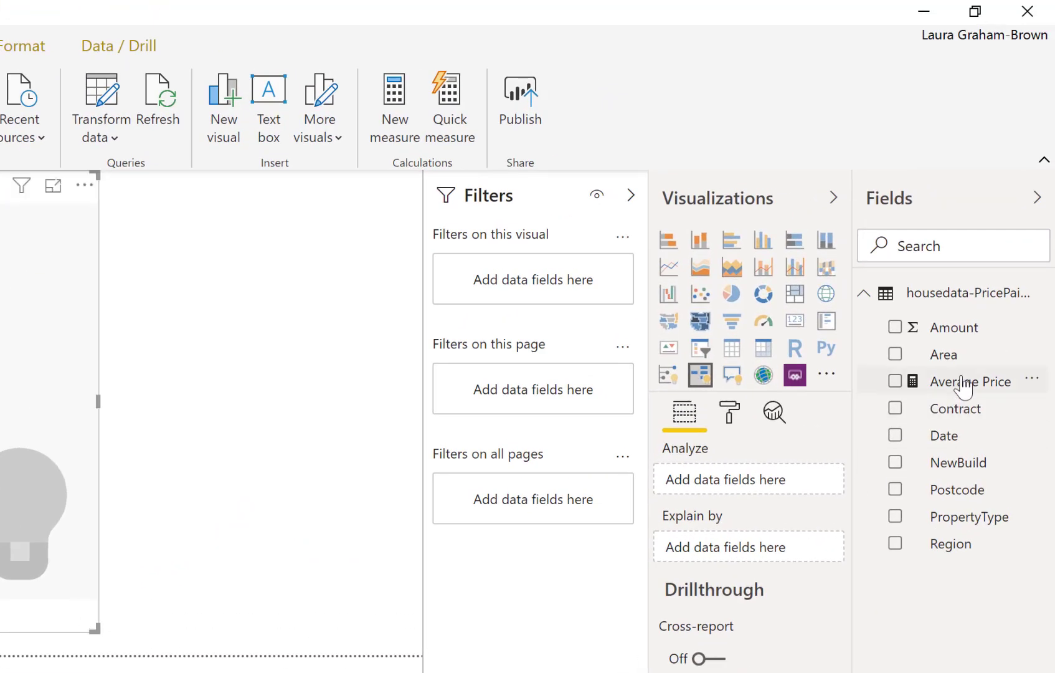
left_click_drag(961, 381, 756, 491)
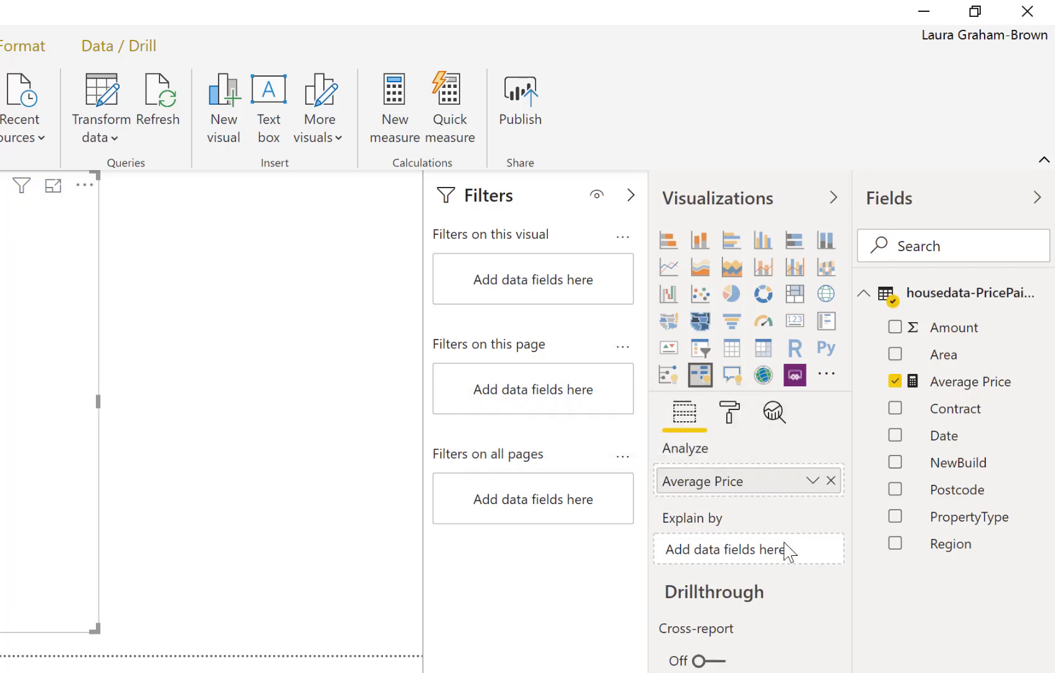
Tick Region, NewBuild and Contract as the tree's explaining factors.
left_click(895, 543)
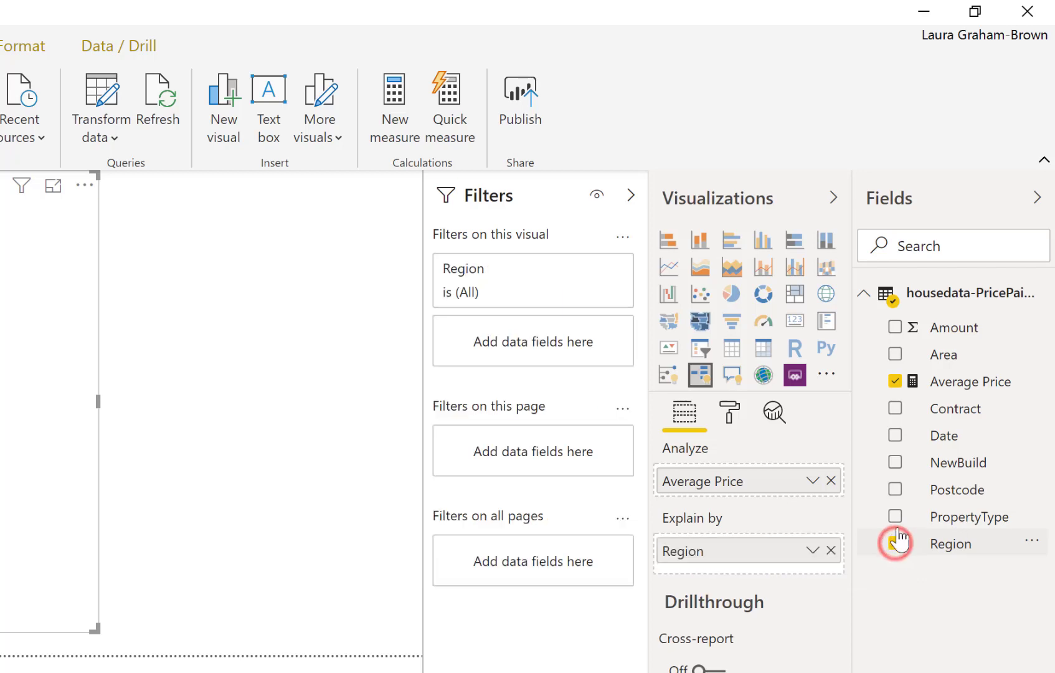
left_click(895, 462)
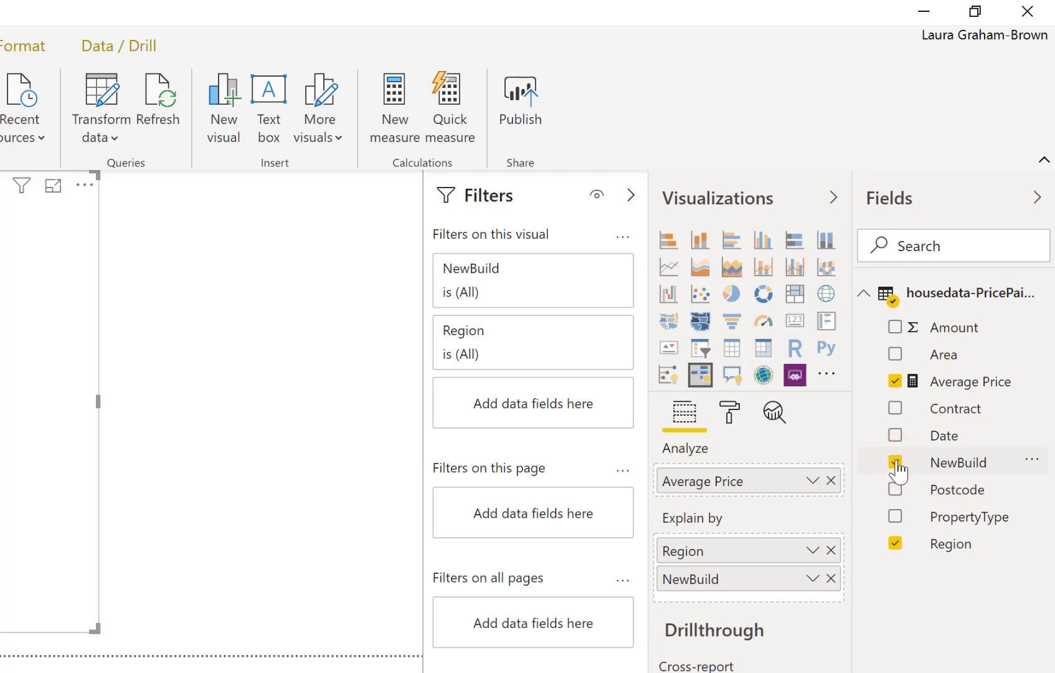
left_click(895, 409)
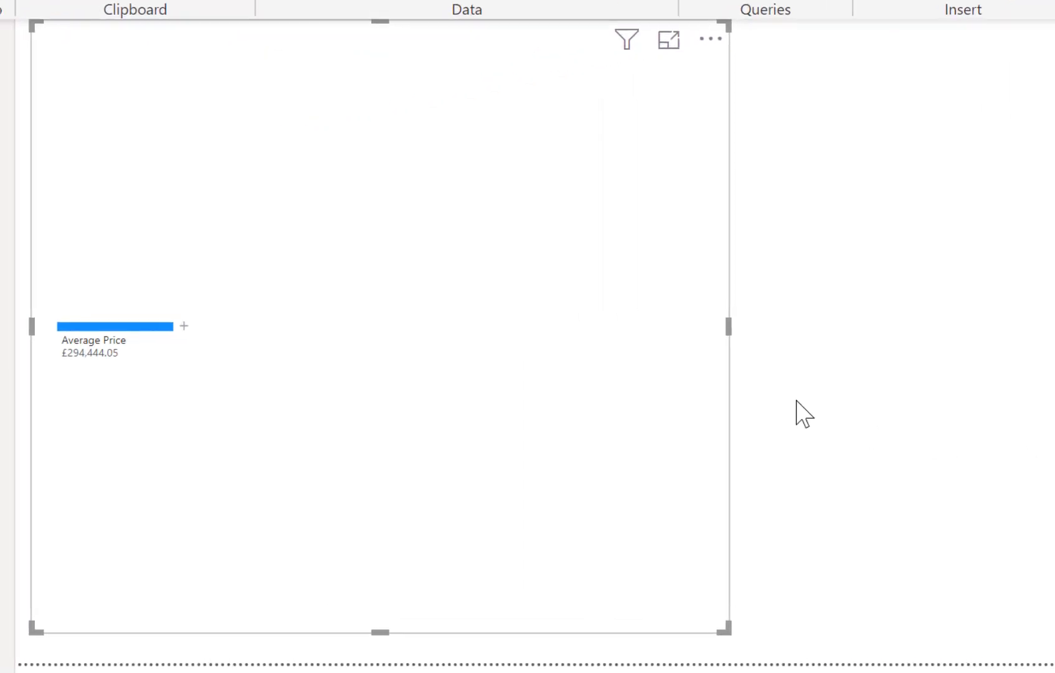
Expand Average Price, Greater London and Freehold each by High value splits.
left_click(182, 327)
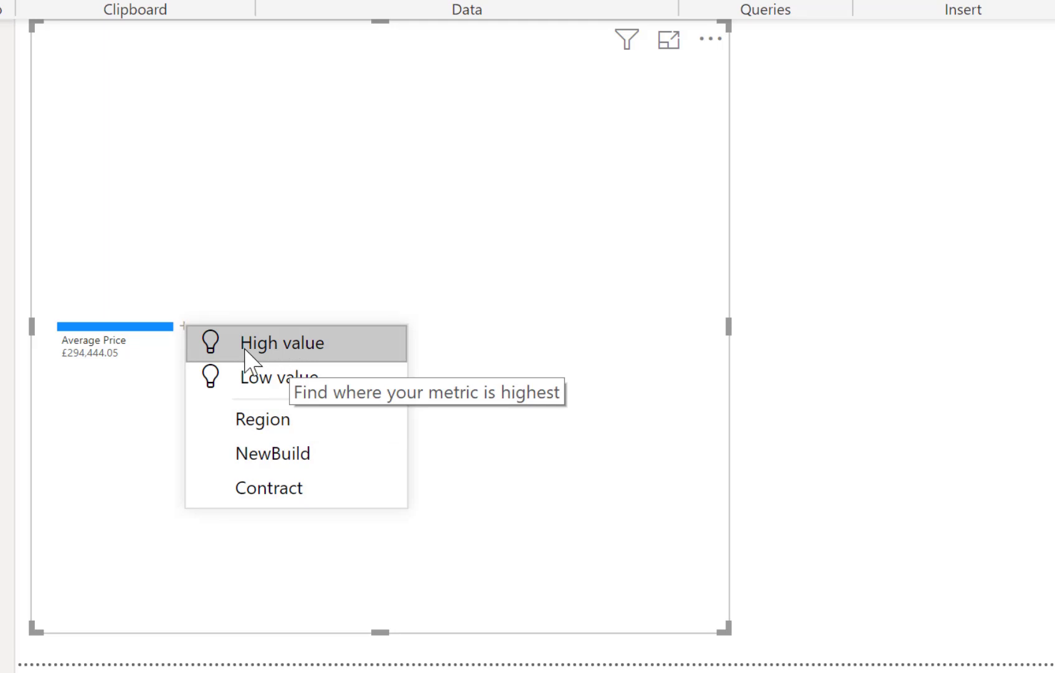
left_click(280, 347)
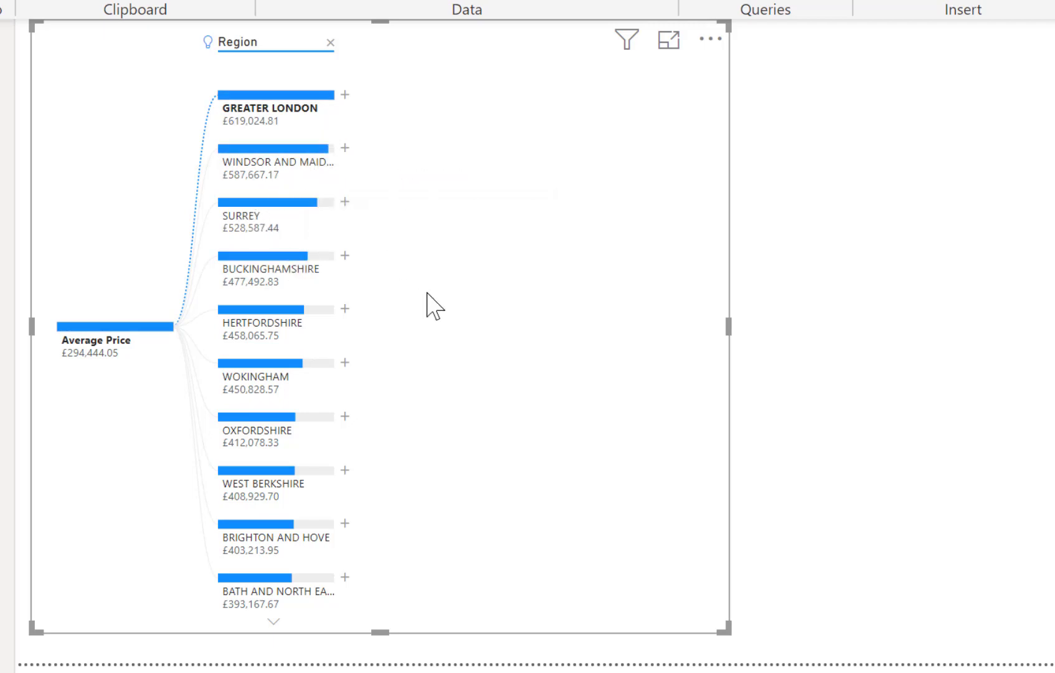
left_click(344, 95)
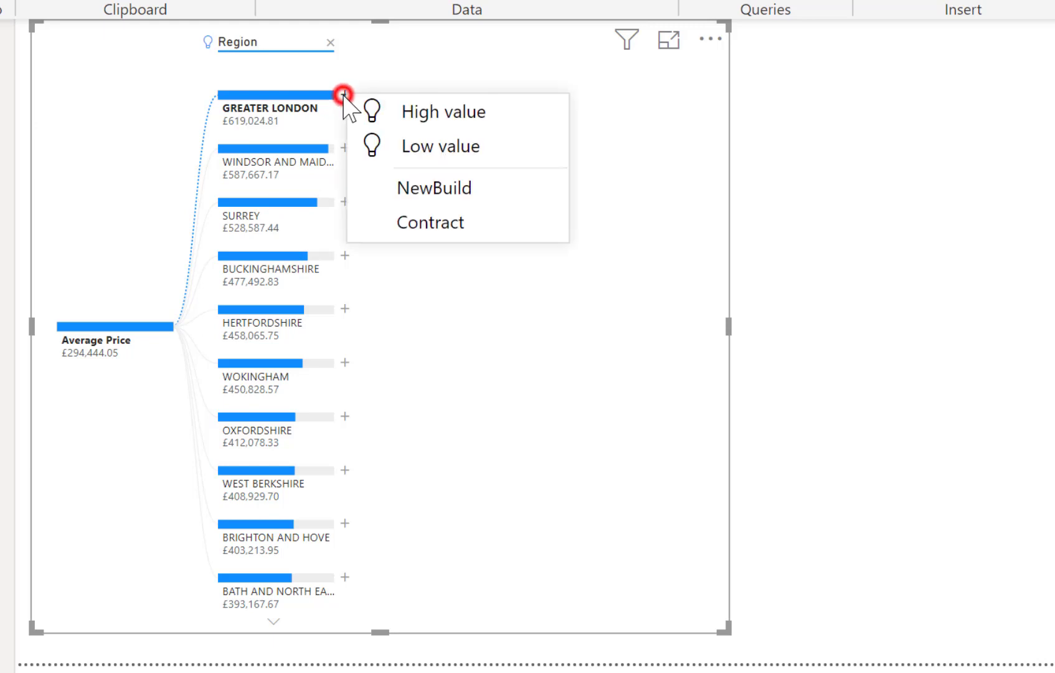
left_click(411, 111)
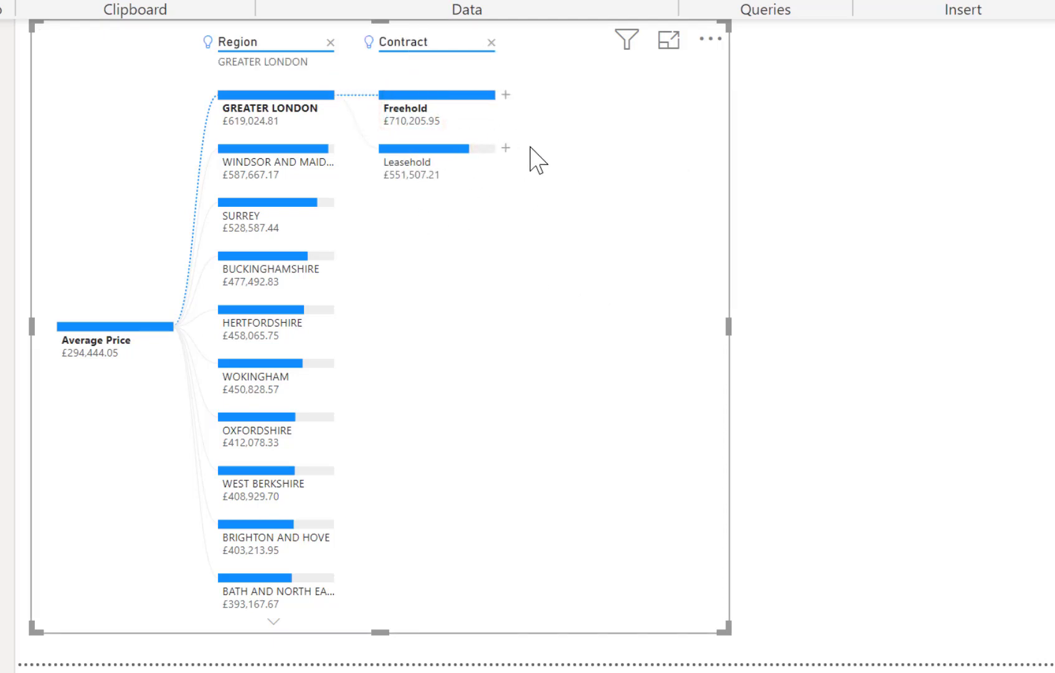
left_click(505, 94)
left_click(562, 114)
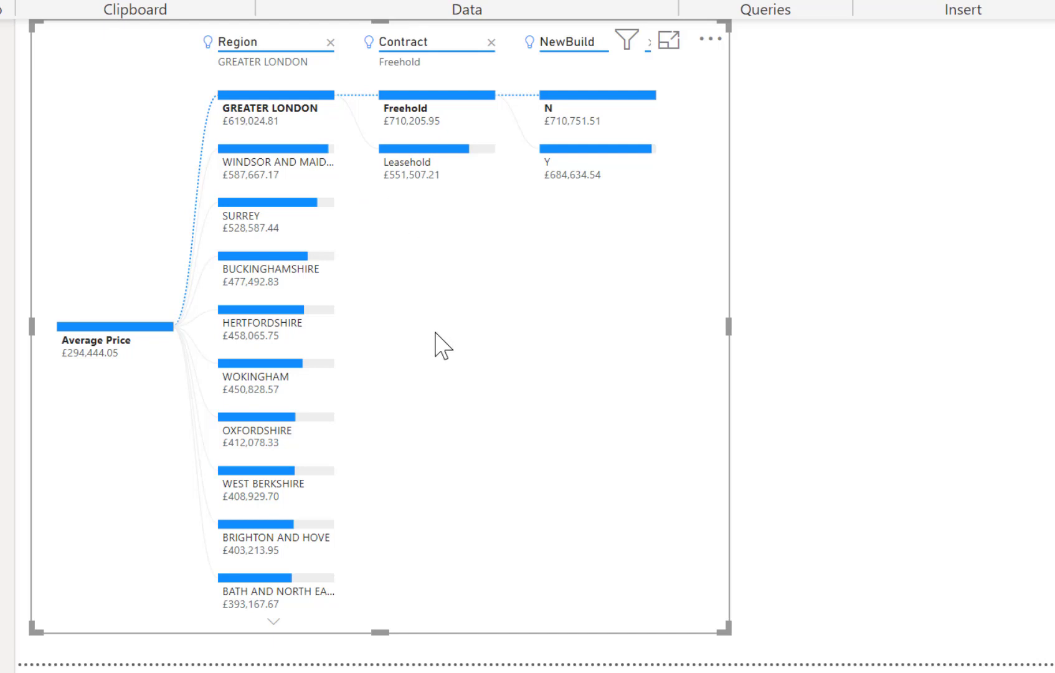
Add a new slicer on Page 2 filled with PropertyType values.
left_click(871, 437)
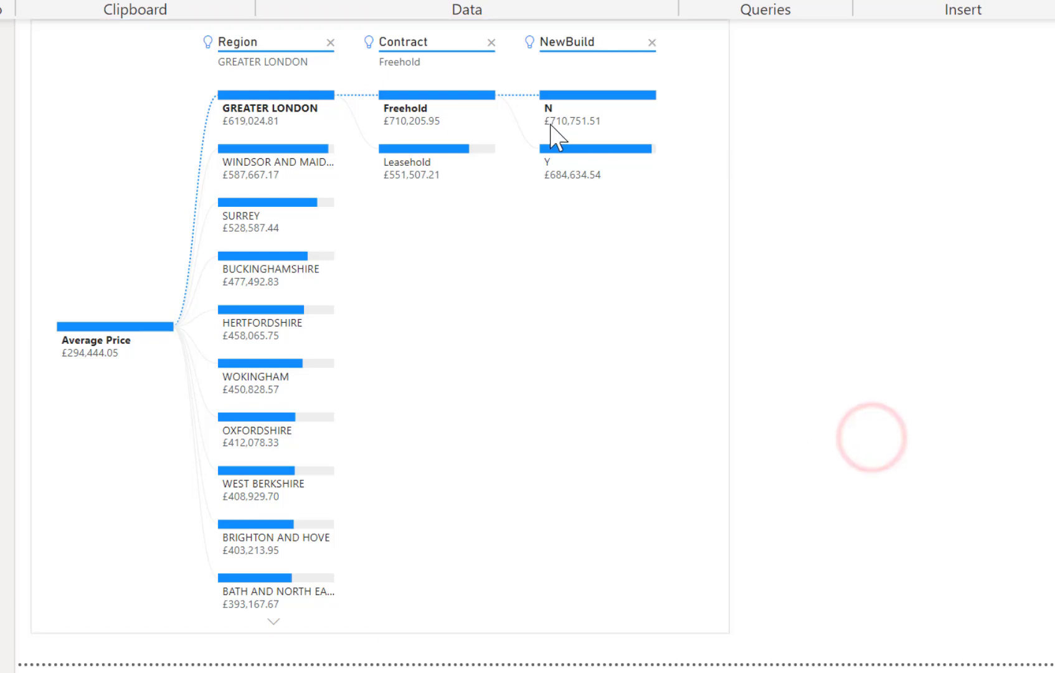
mouse_move(533, 56)
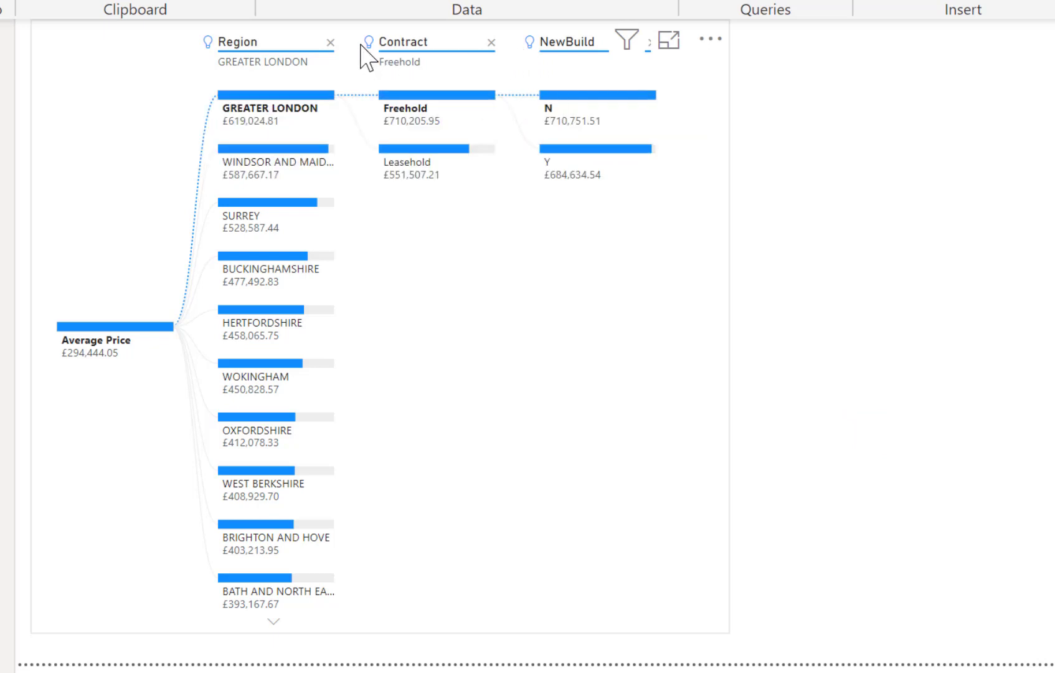
mouse_move(372, 60)
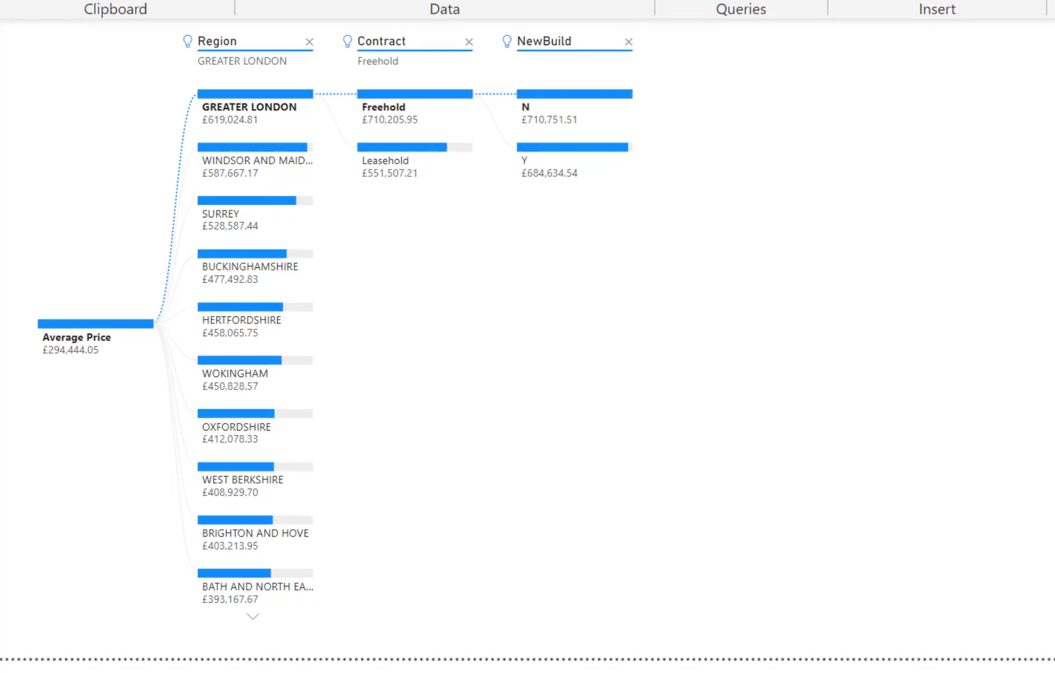
left_click(682, 192)
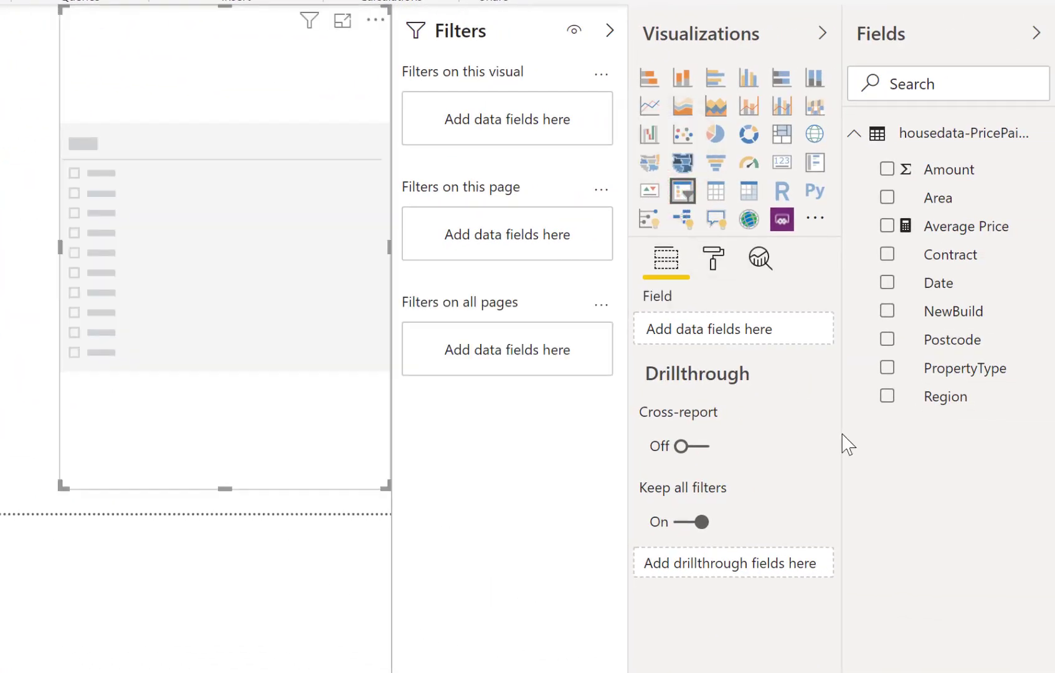
left_click(888, 367)
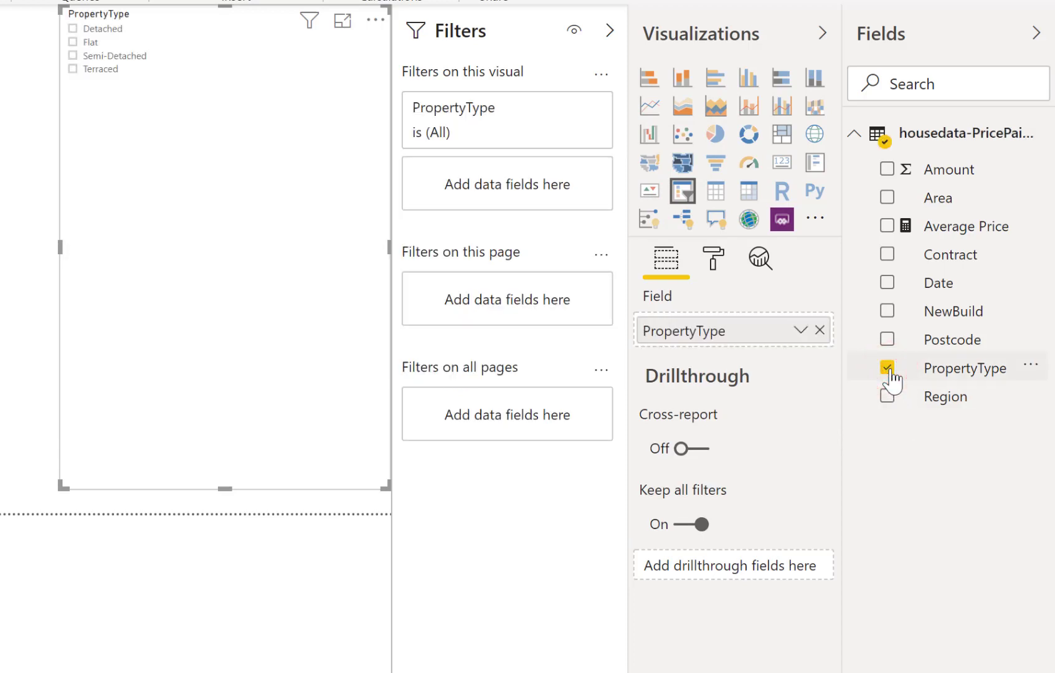
Set the slicer's General orientation to Horizontal and shrink it to four tiles.
left_click(715, 264)
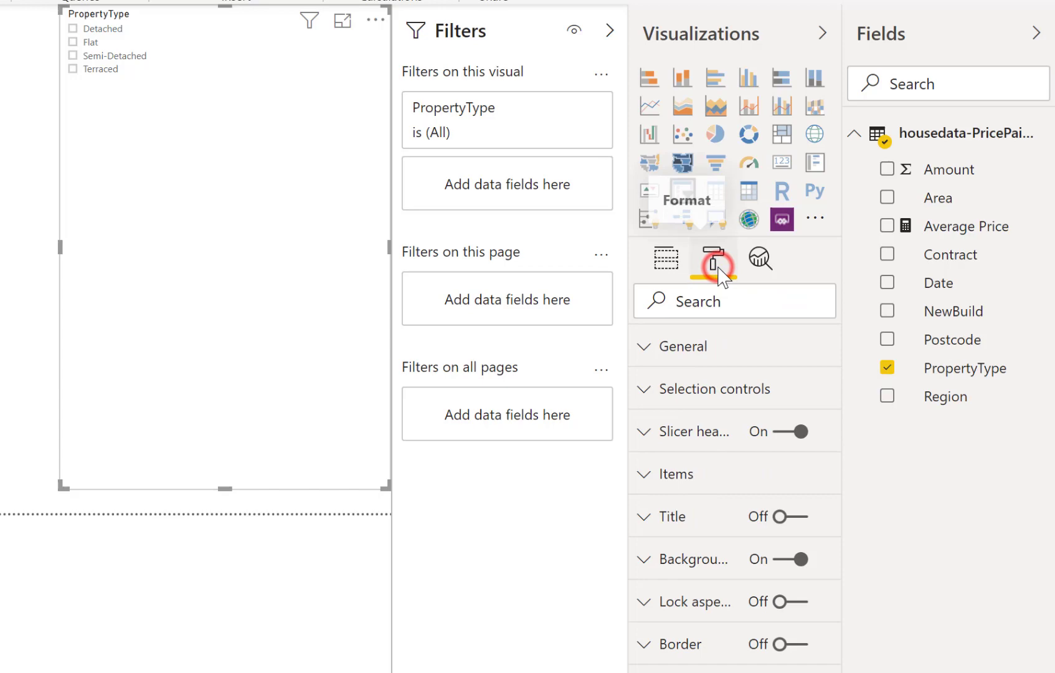
left_click(683, 348)
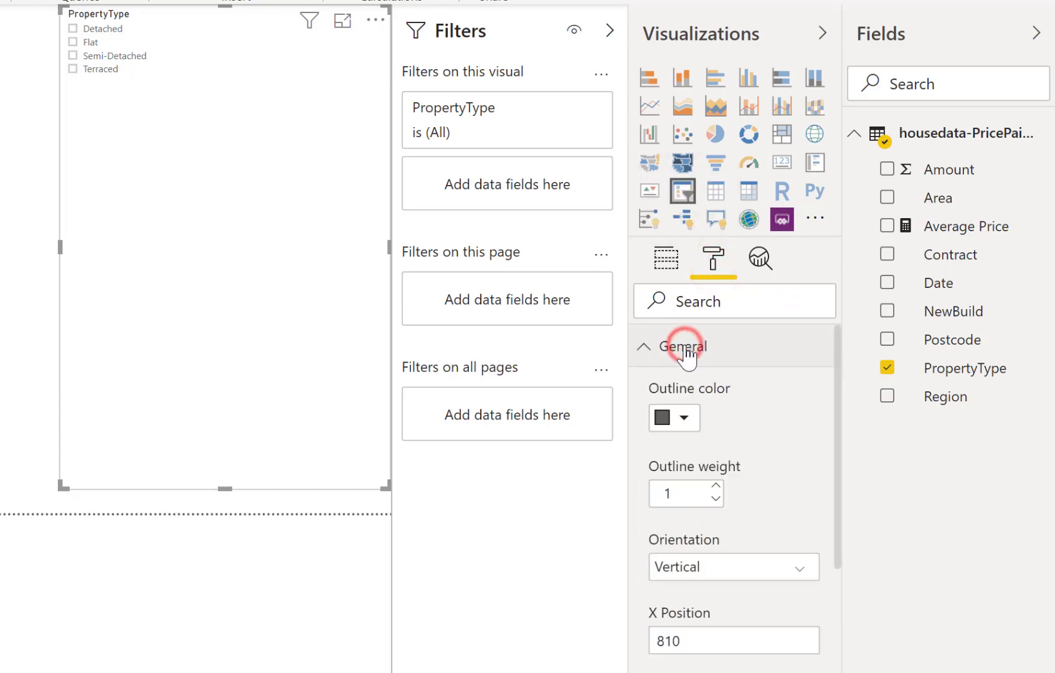
left_click(712, 564)
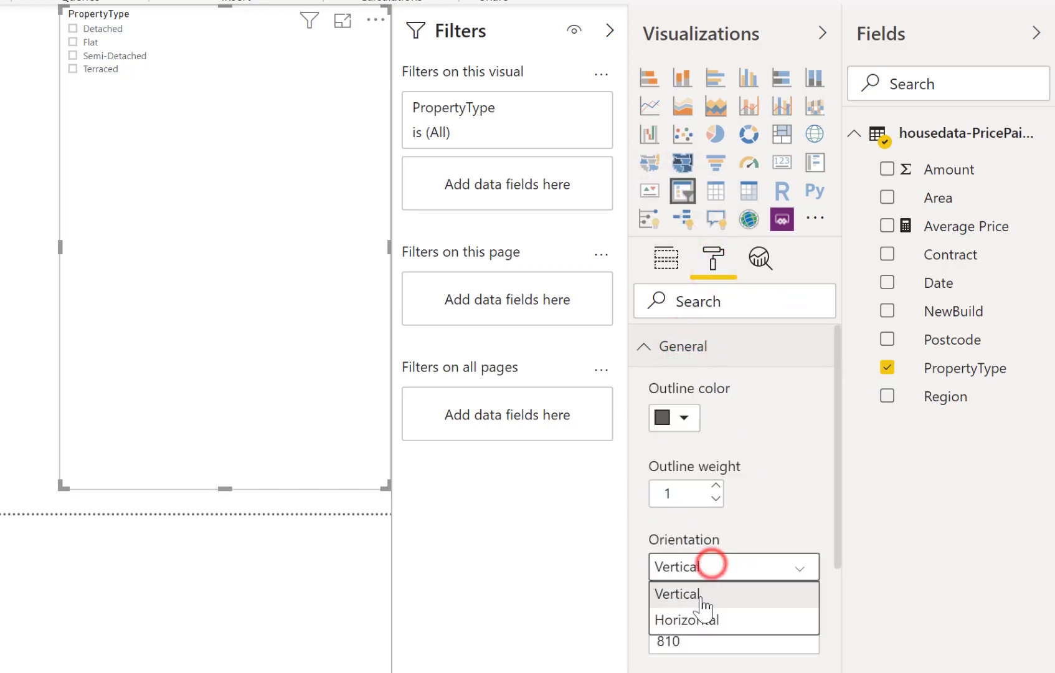
left_click(687, 623)
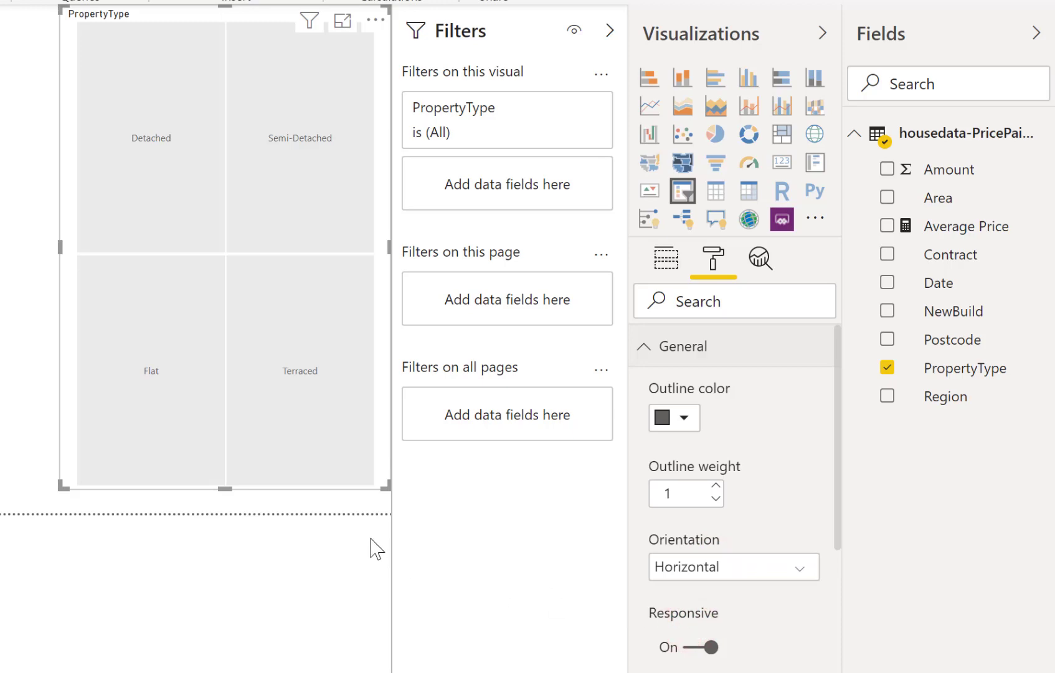
left_click_drag(386, 486, 300, 320)
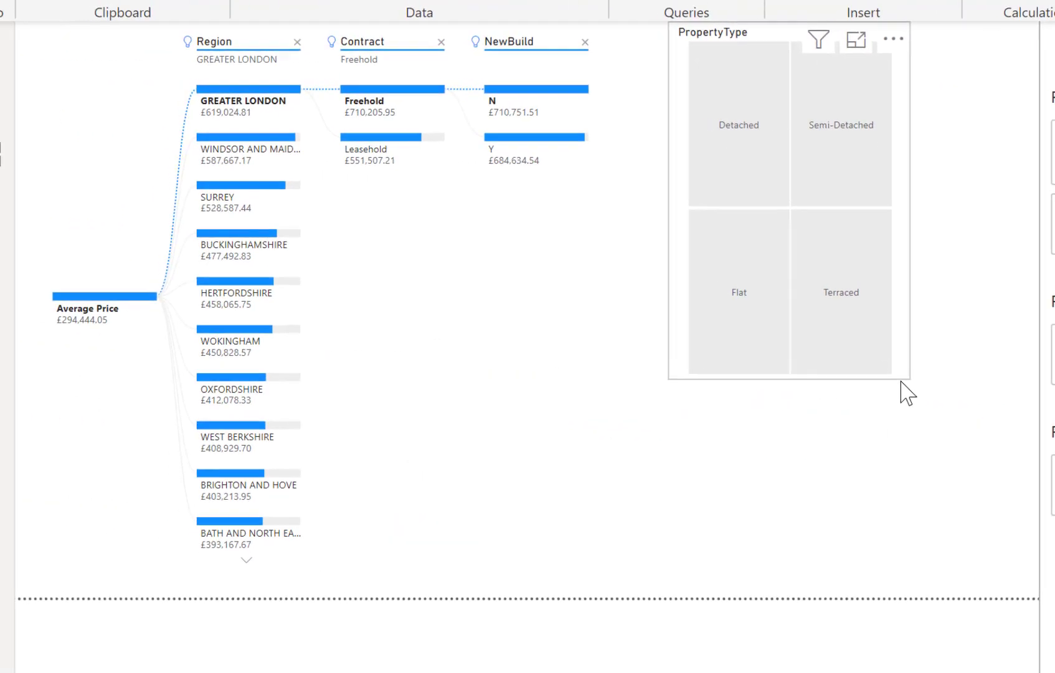
Compare the tree filtered to Detached, Flat and Terraced, switching between Flat and Terraced.
left_click(725, 174)
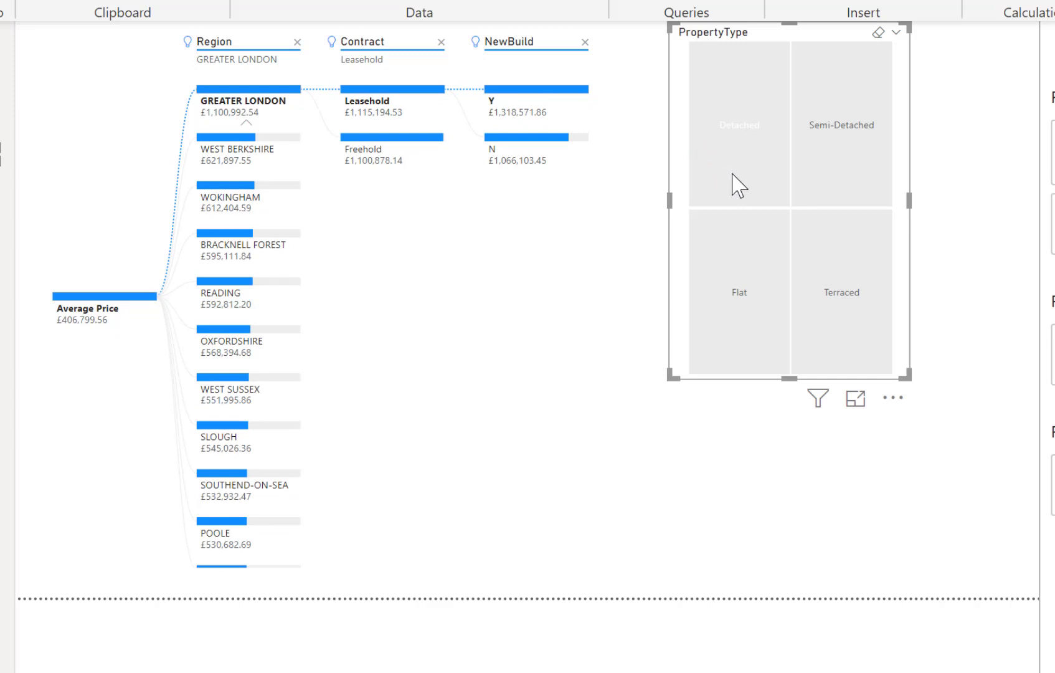
left_click(731, 336)
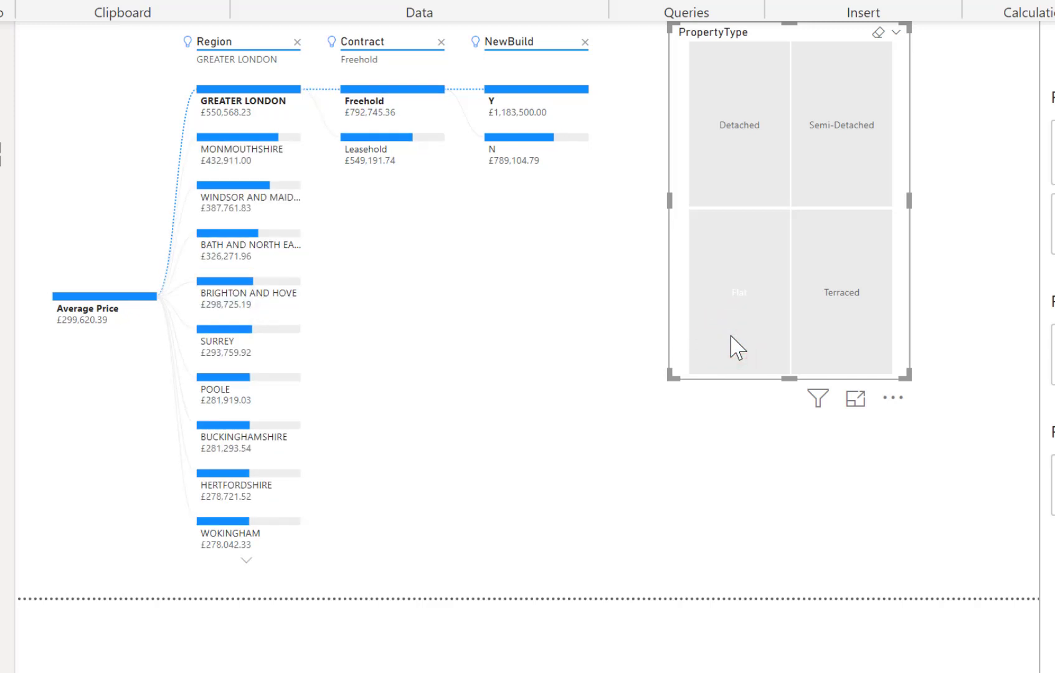
left_click(849, 325)
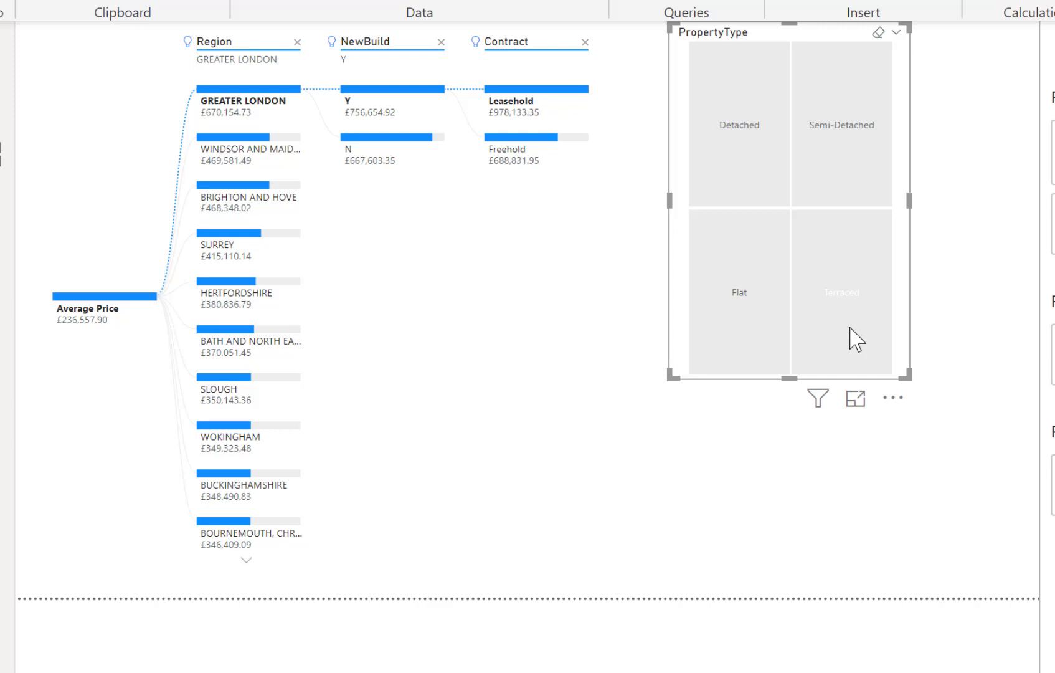
left_click(726, 304)
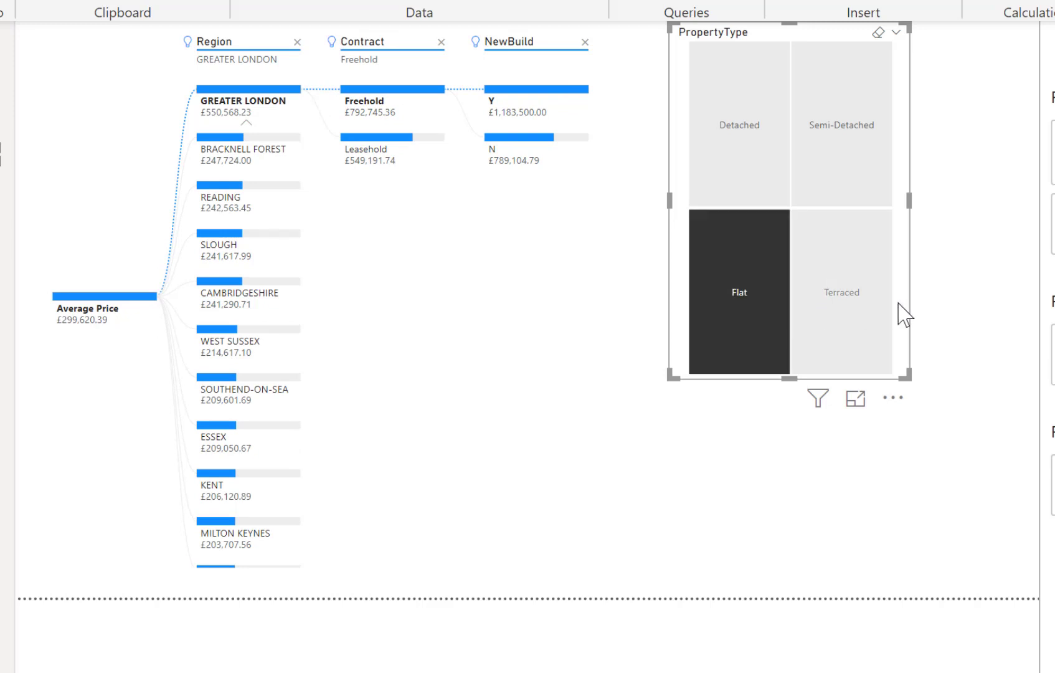
left_click(873, 298)
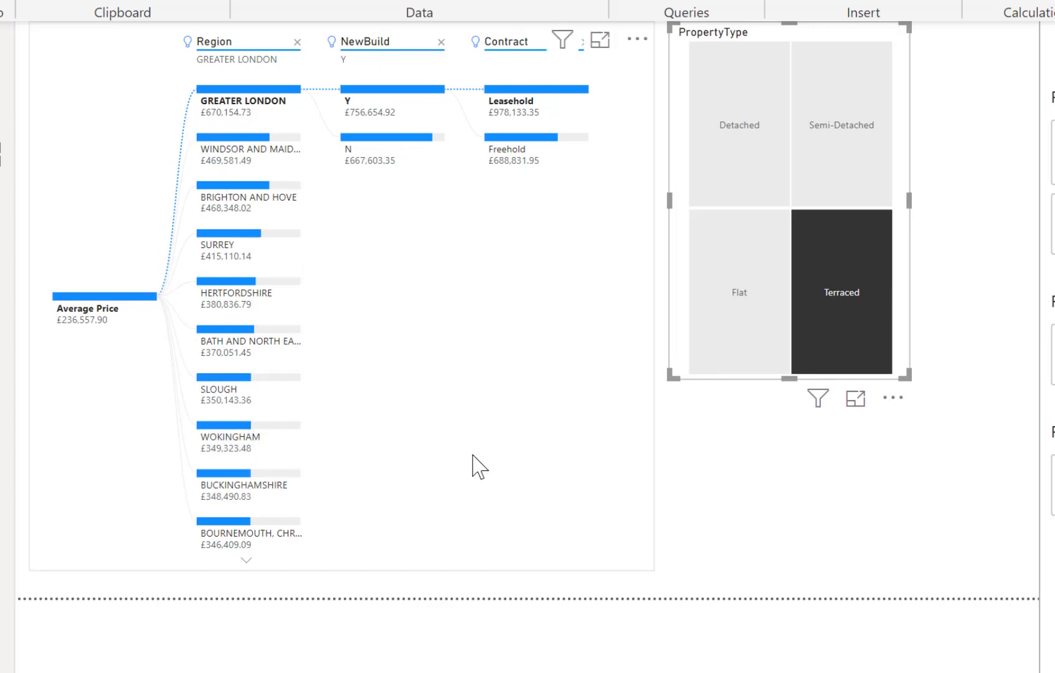
Filter to Semi-Detached, Flat, then Terraced, and finally clear the property-type filter.
left_click(847, 142)
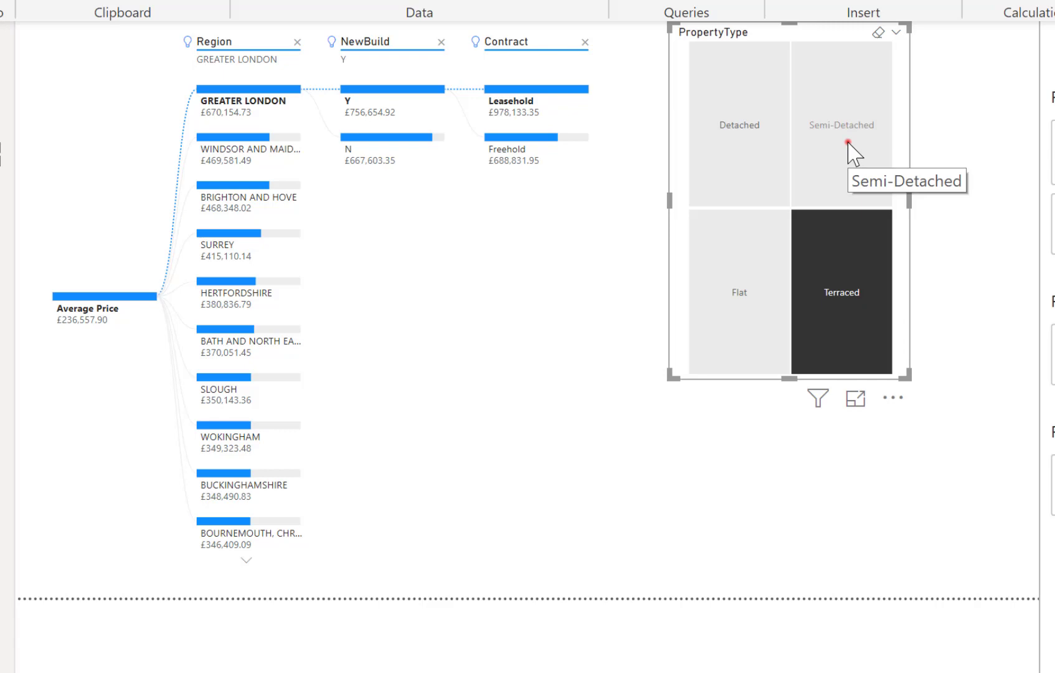
left_click(751, 313)
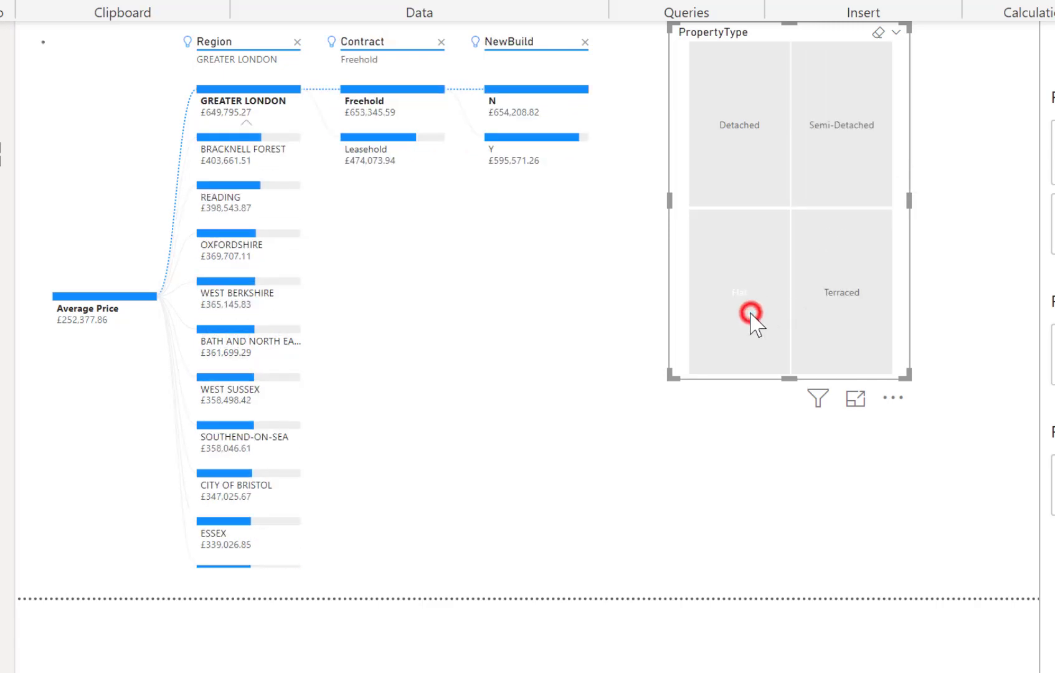
left_click(850, 307)
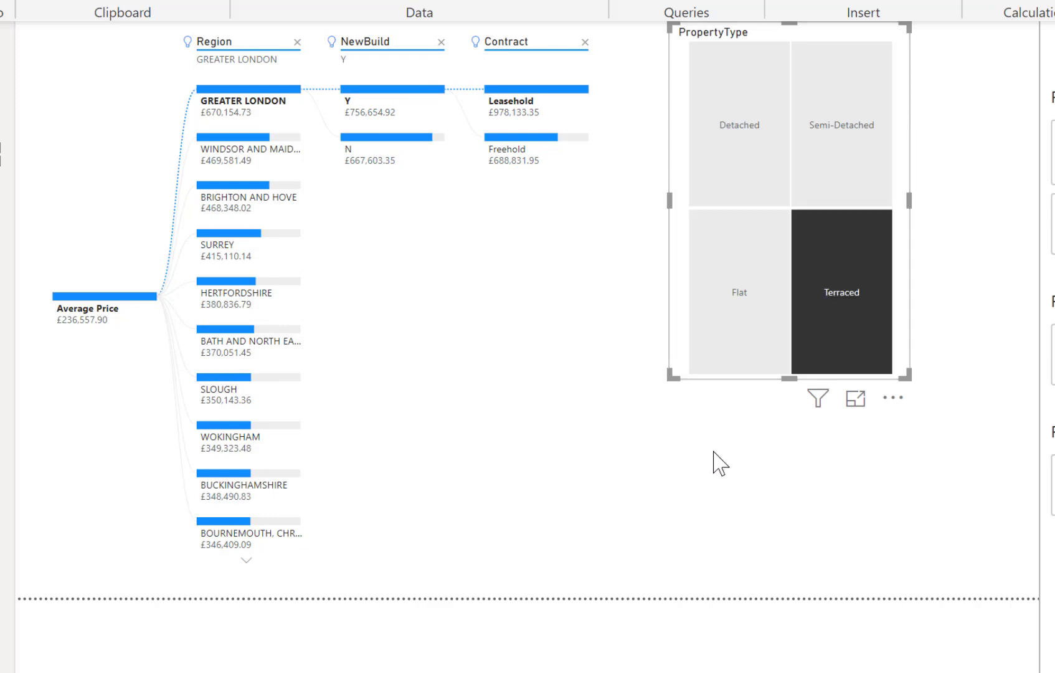
left_click(727, 520)
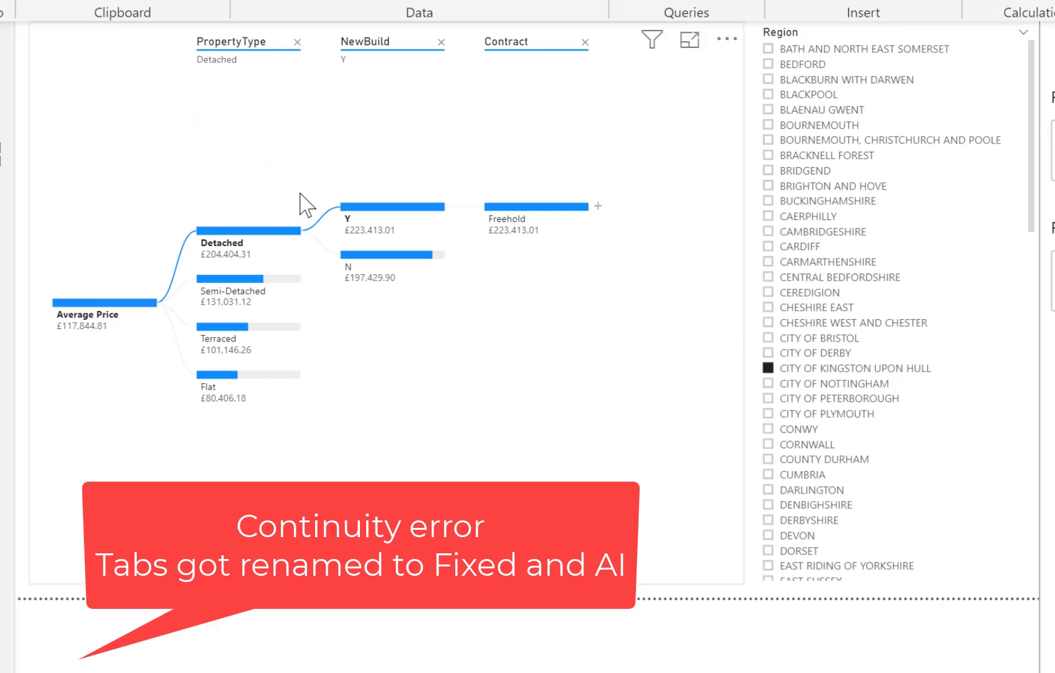
Select the Hull-filtered decomposition tree and lock its PropertyType level.
left_click(447, 426)
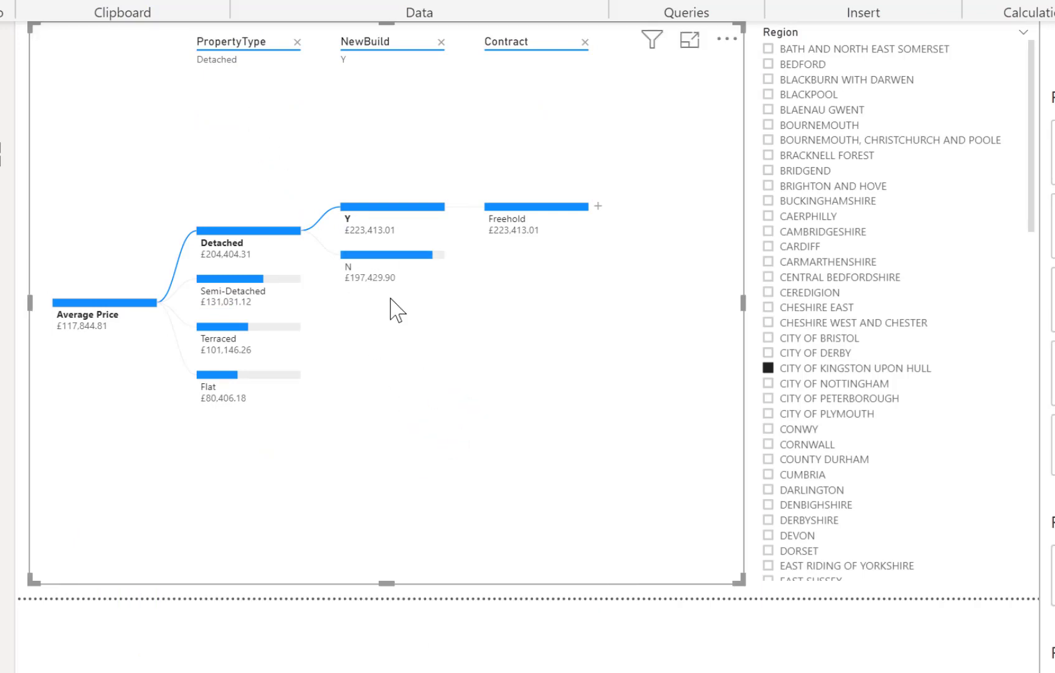
mouse_move(270, 43)
left_click(187, 44)
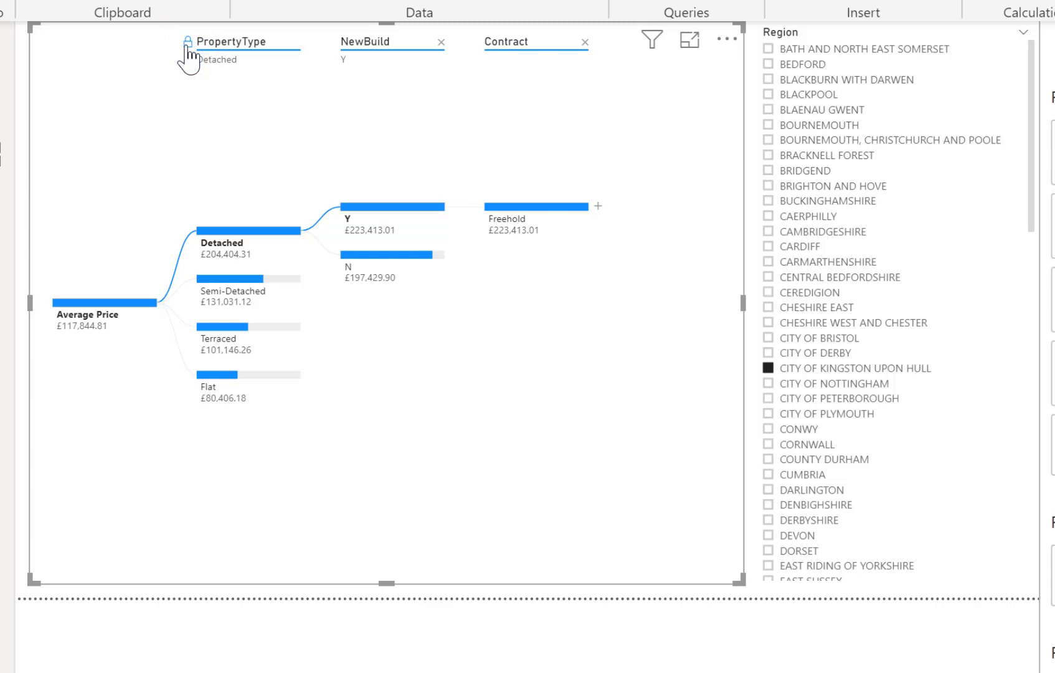
Open the property prices 2018 report in the service and remove the Contract and NewBuild levels.
key("Escape")
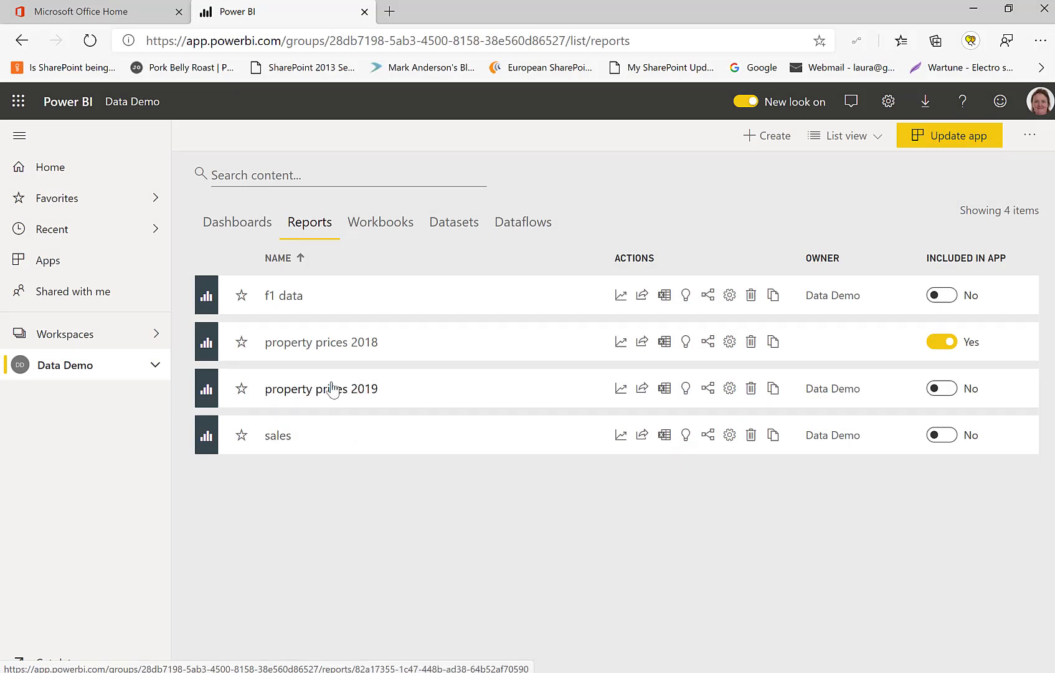
left_click(318, 344)
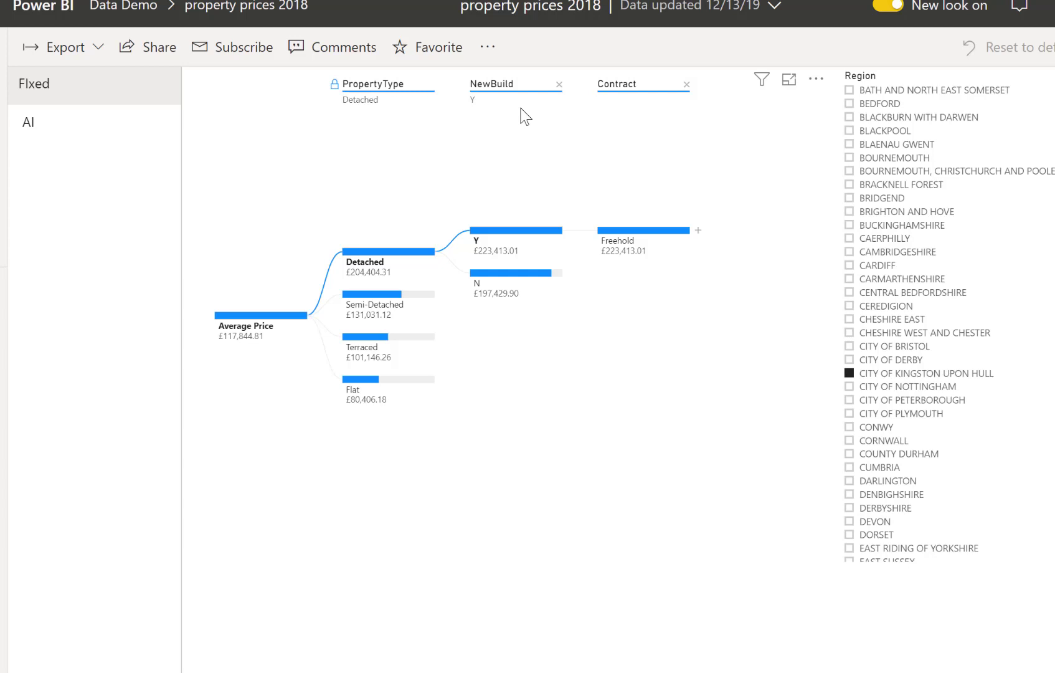
left_click(687, 84)
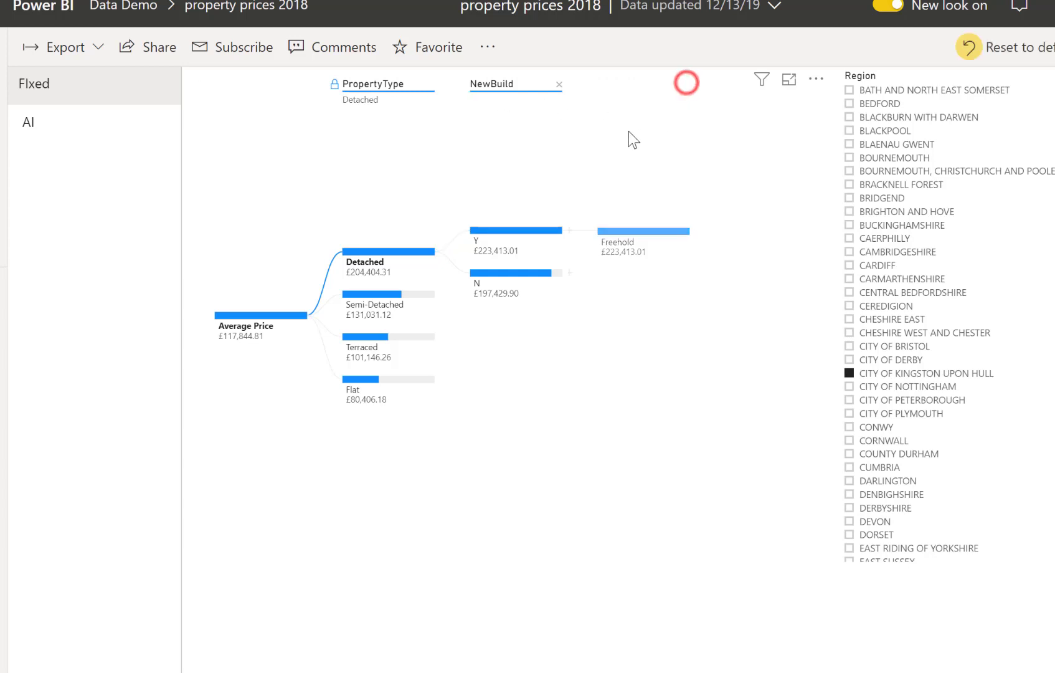
left_click(556, 84)
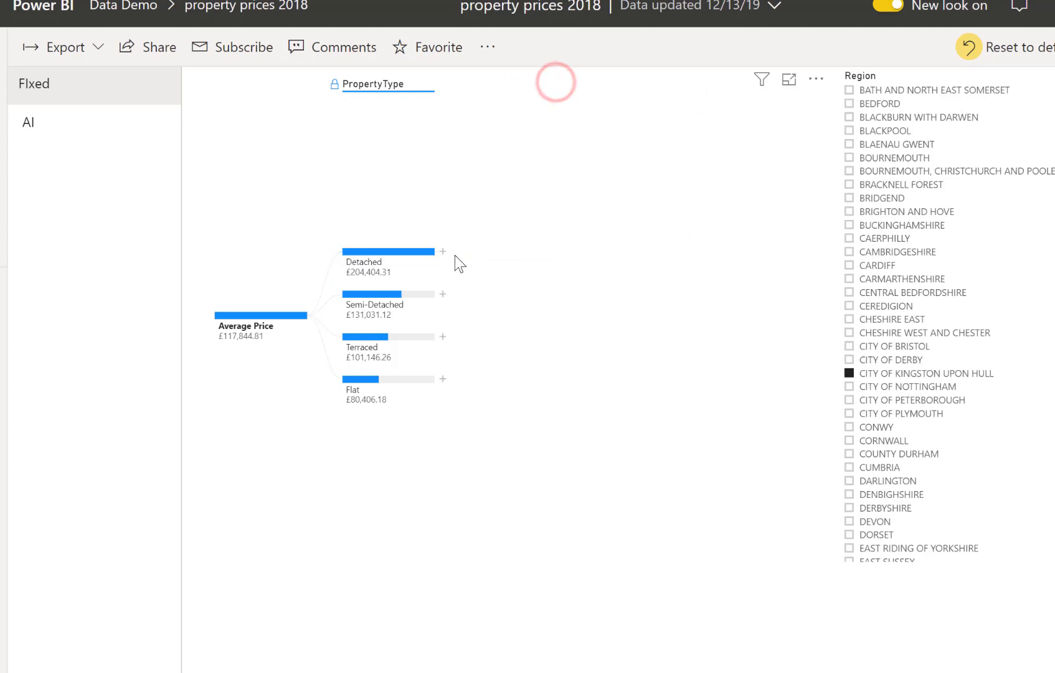
Split Detached by High value, then reset the report to its default view.
left_click(442, 252)
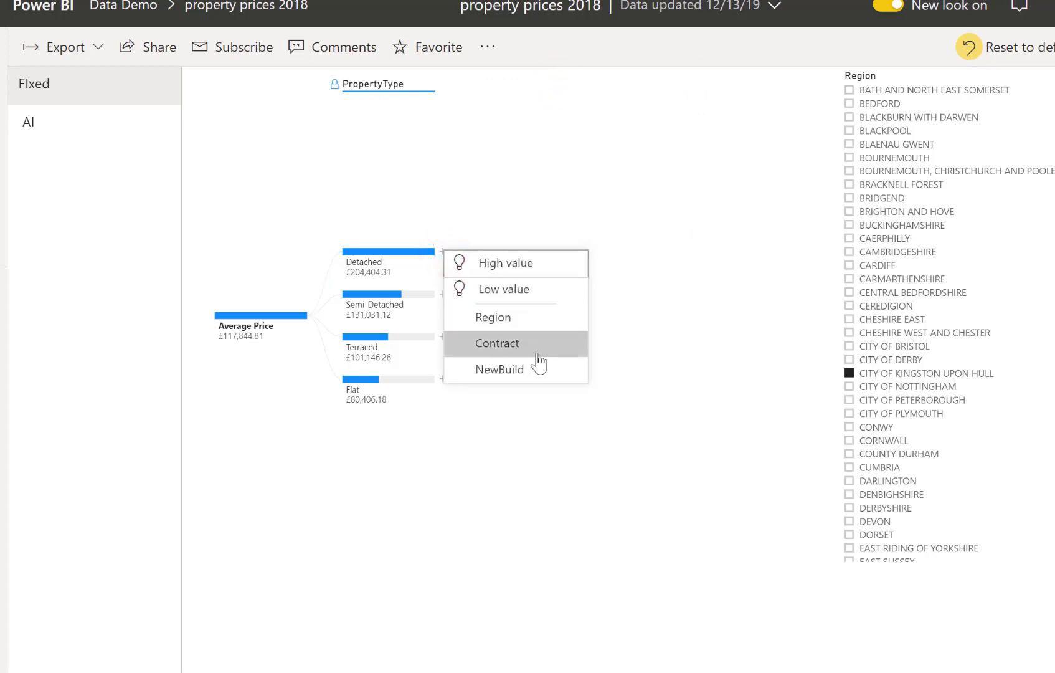
left_click(543, 263)
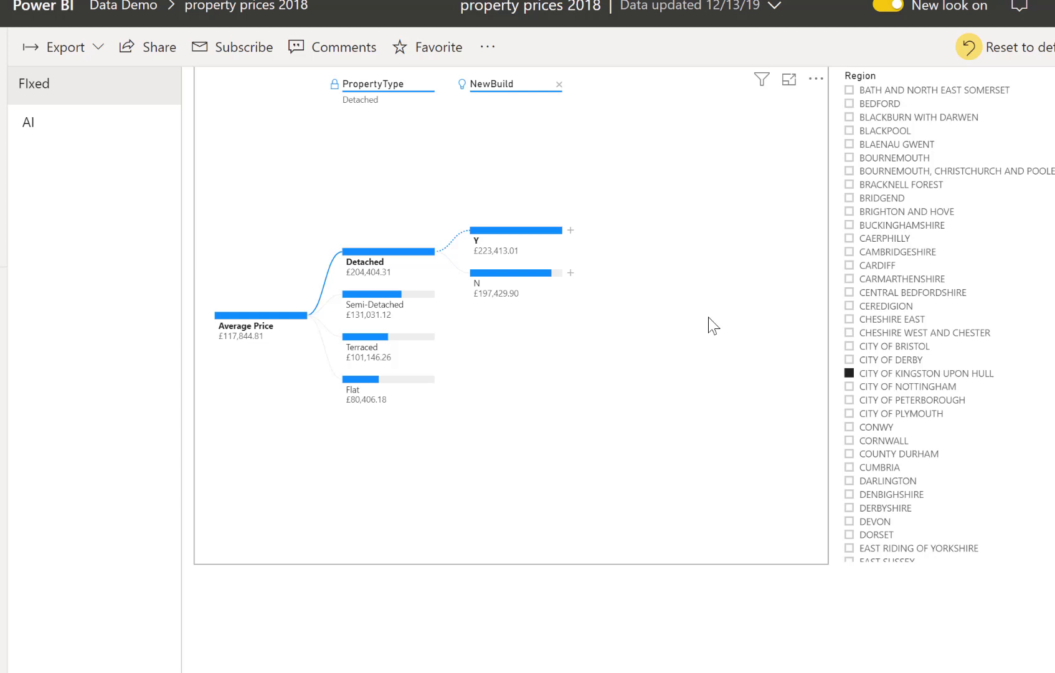
left_click(1006, 50)
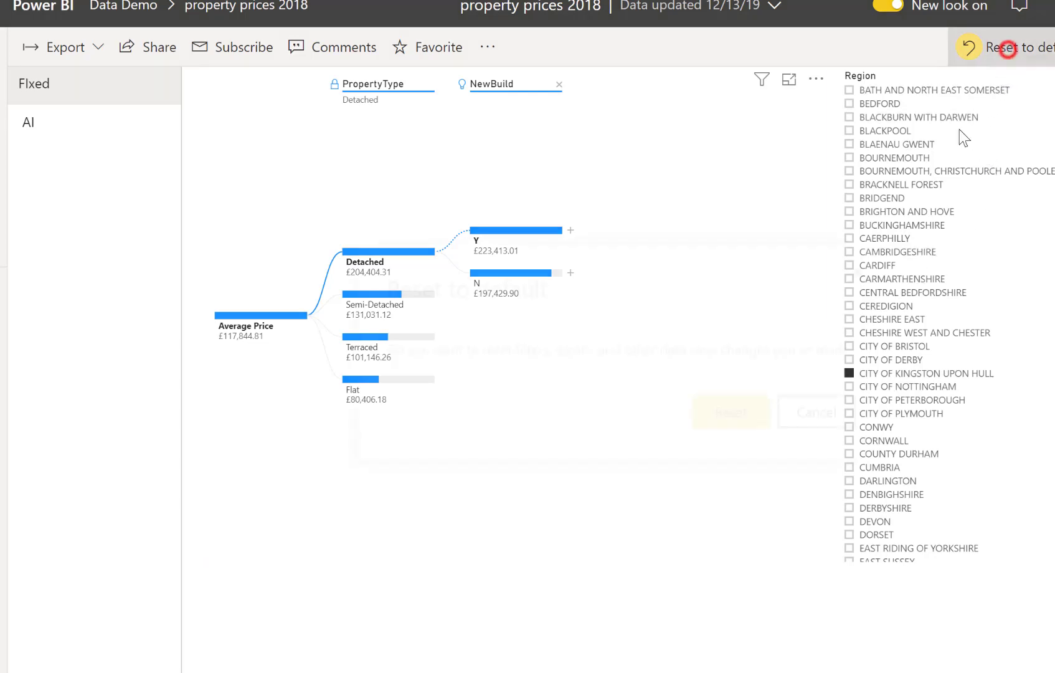
left_click(735, 416)
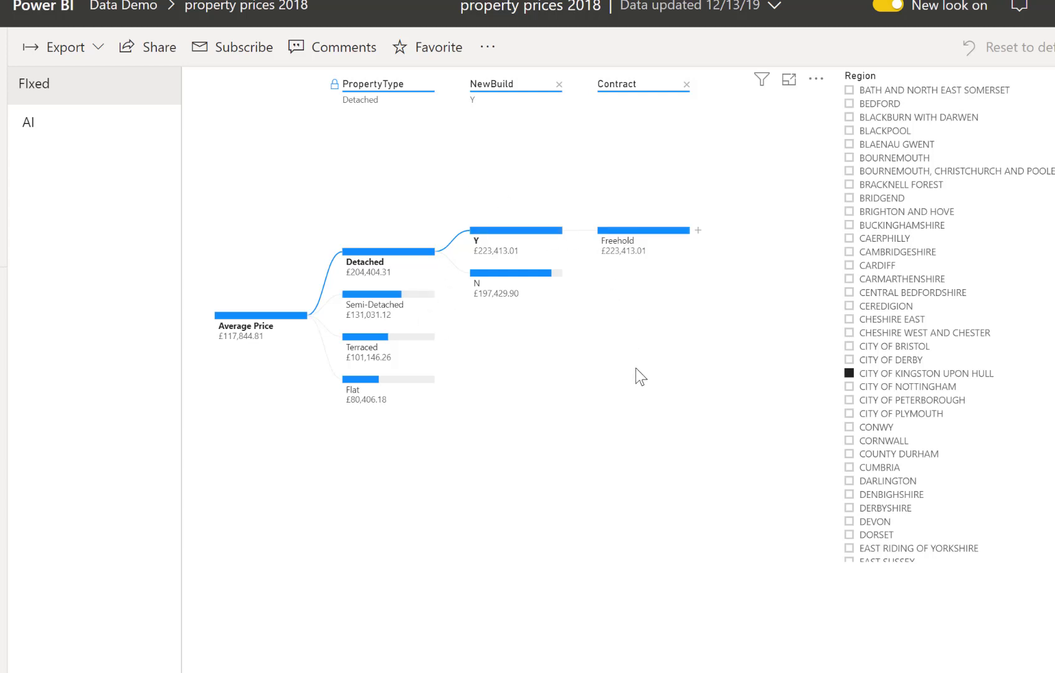
On the AI page, filter the tree to Detached and then Terraced properties.
left_click(31, 123)
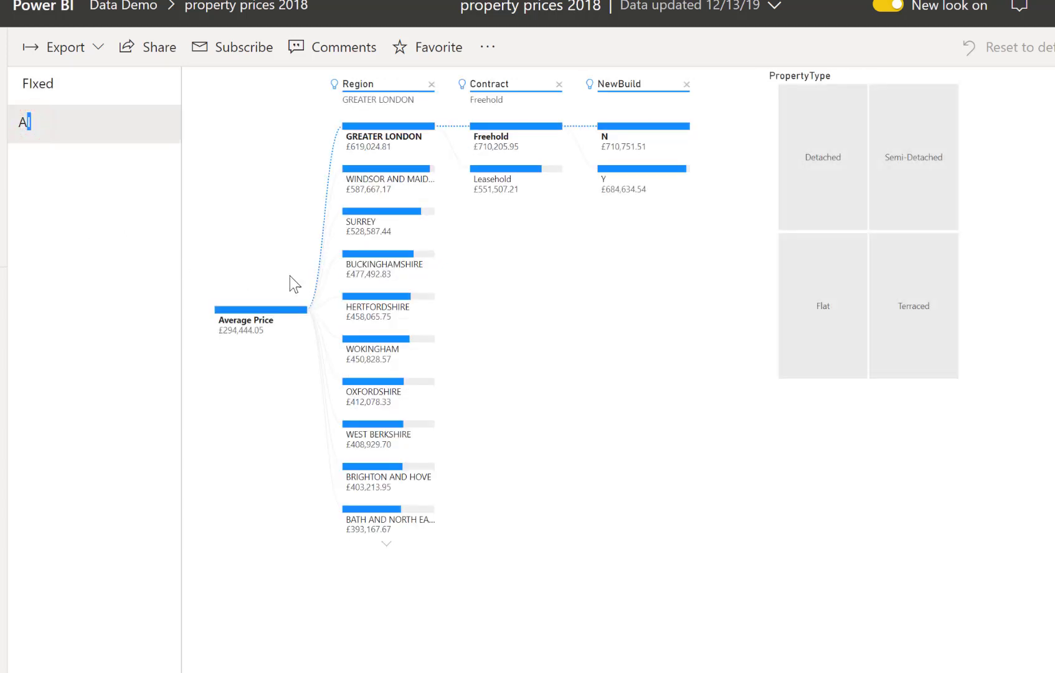
left_click(821, 173)
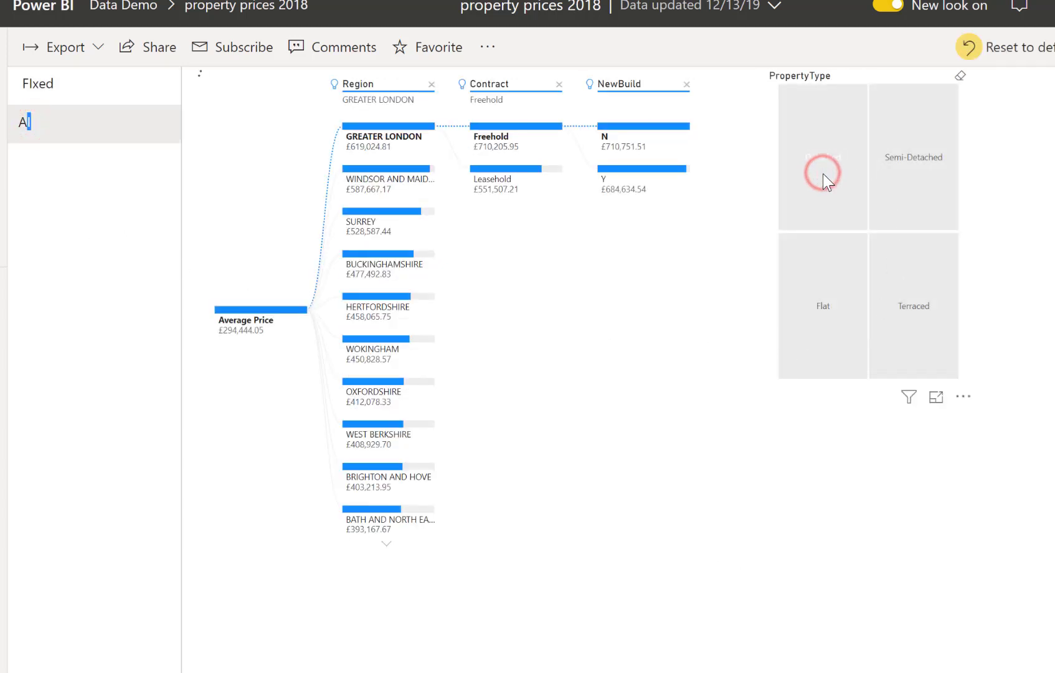
left_click(924, 322)
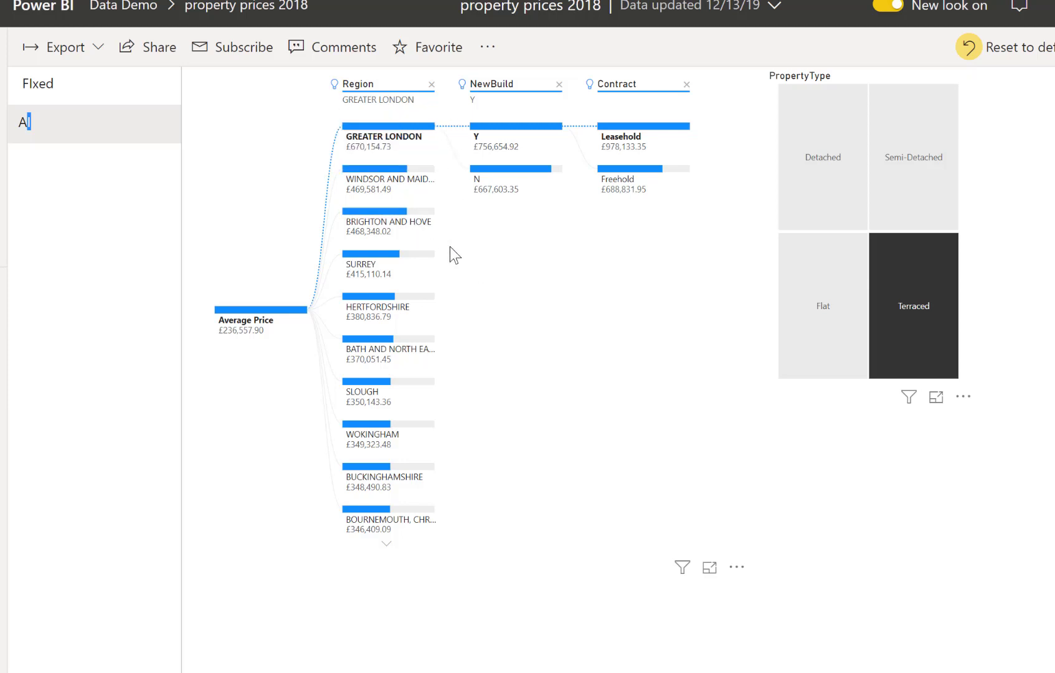
Turn the Region and NewBuild AI splits into fixed levels.
mouse_move(337, 92)
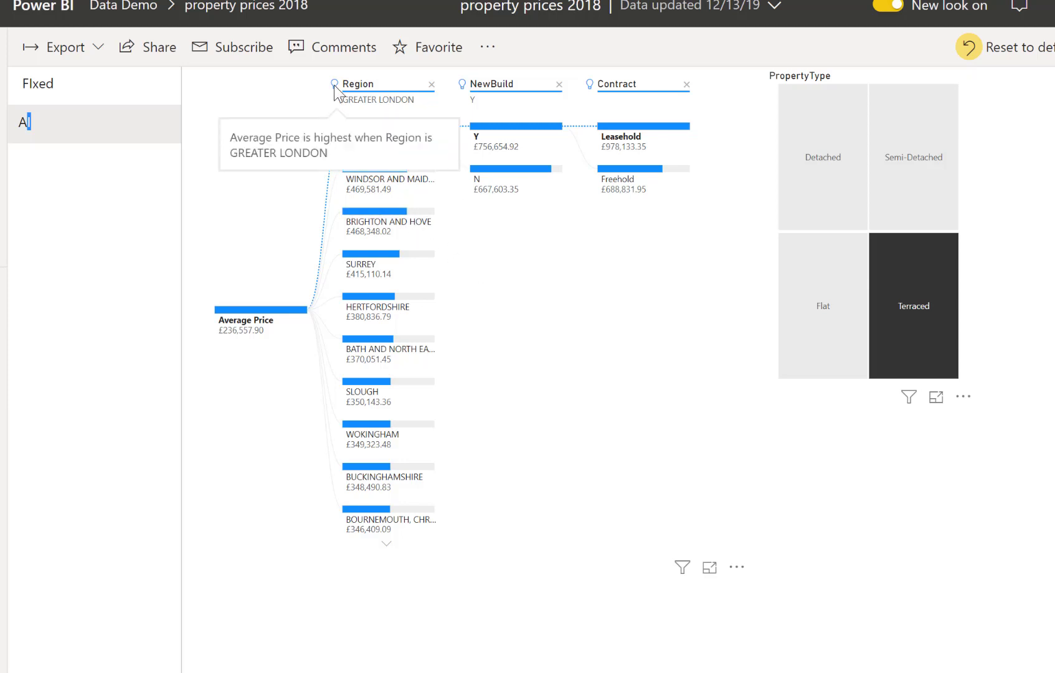
left_click(335, 86)
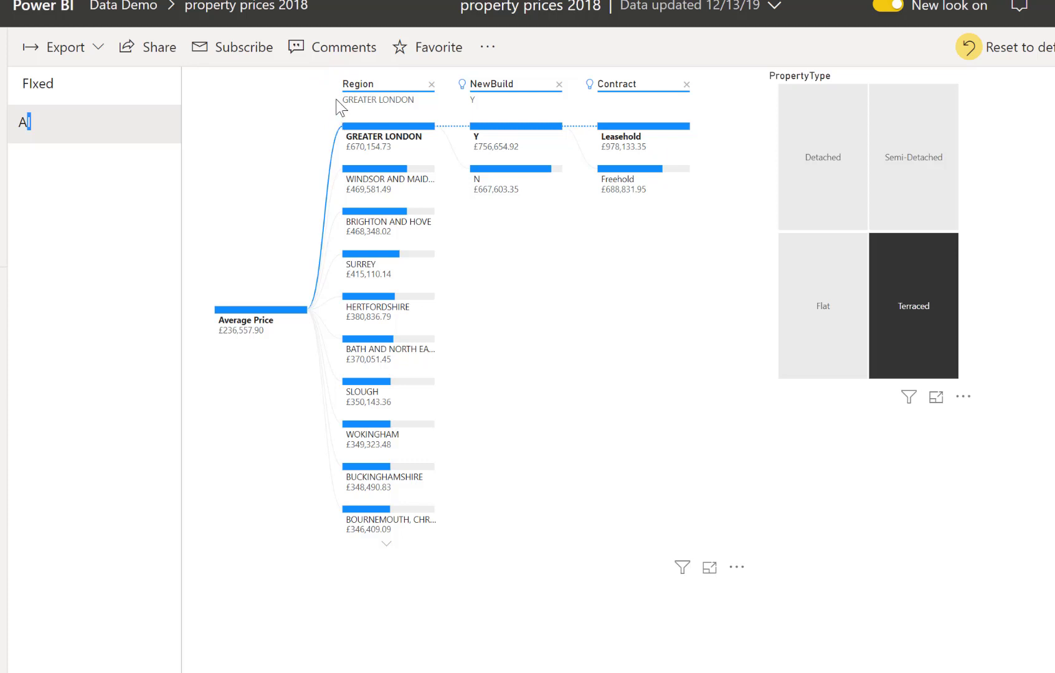
left_click(462, 84)
mouse_move(588, 85)
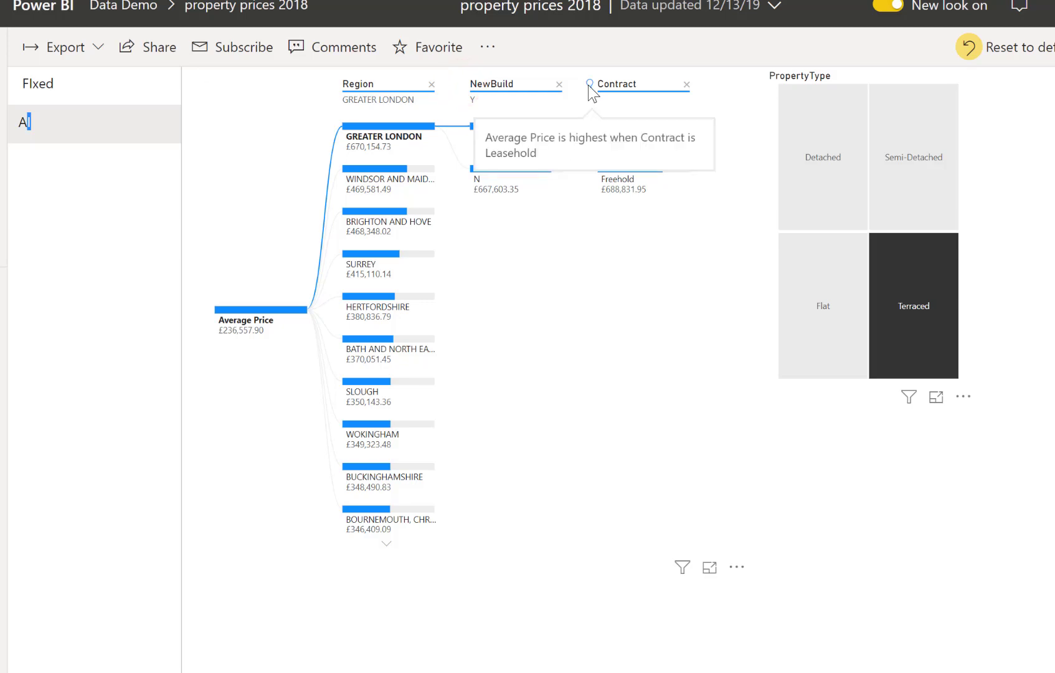
Filter to Flat, Detached and Semi-Detached properties, then reset the report to default.
left_click(847, 294)
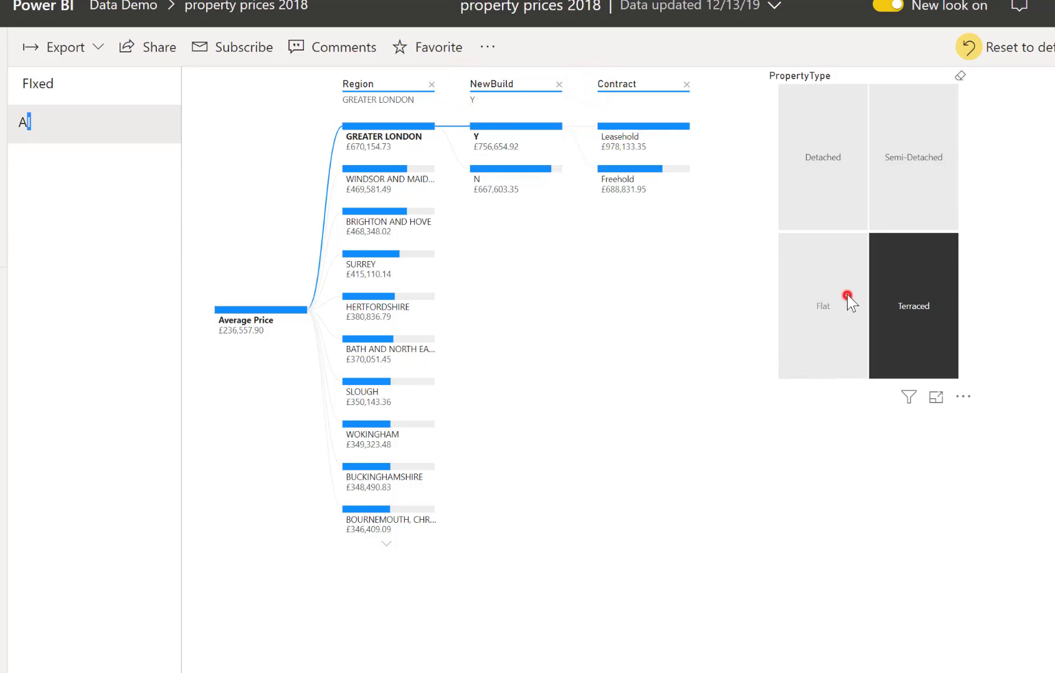
left_click(821, 179)
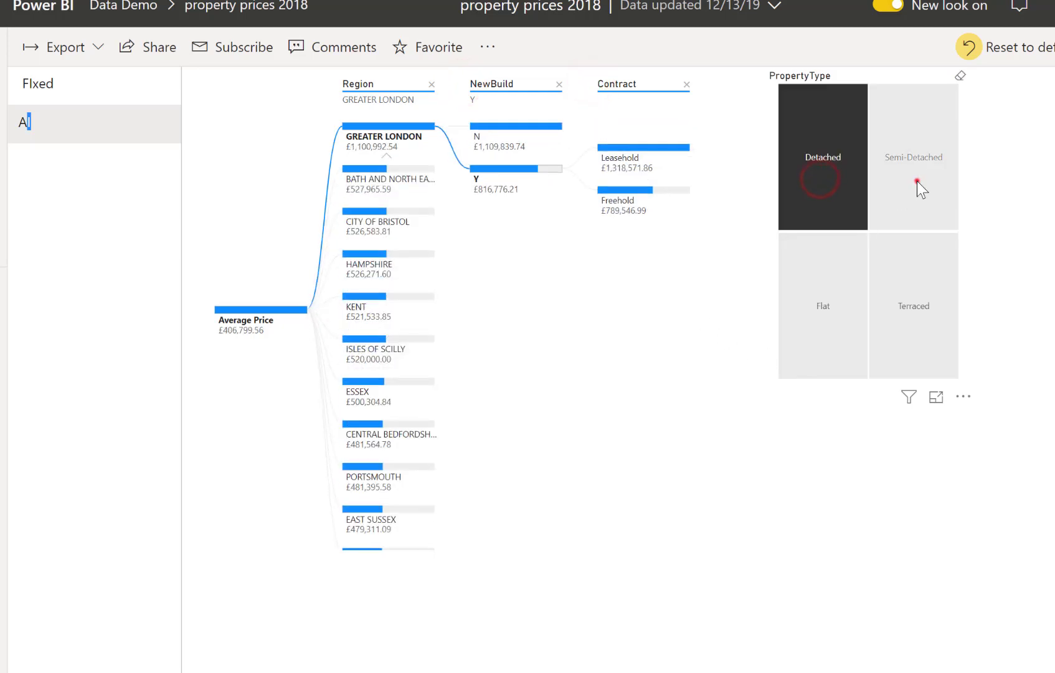
left_click(917, 181)
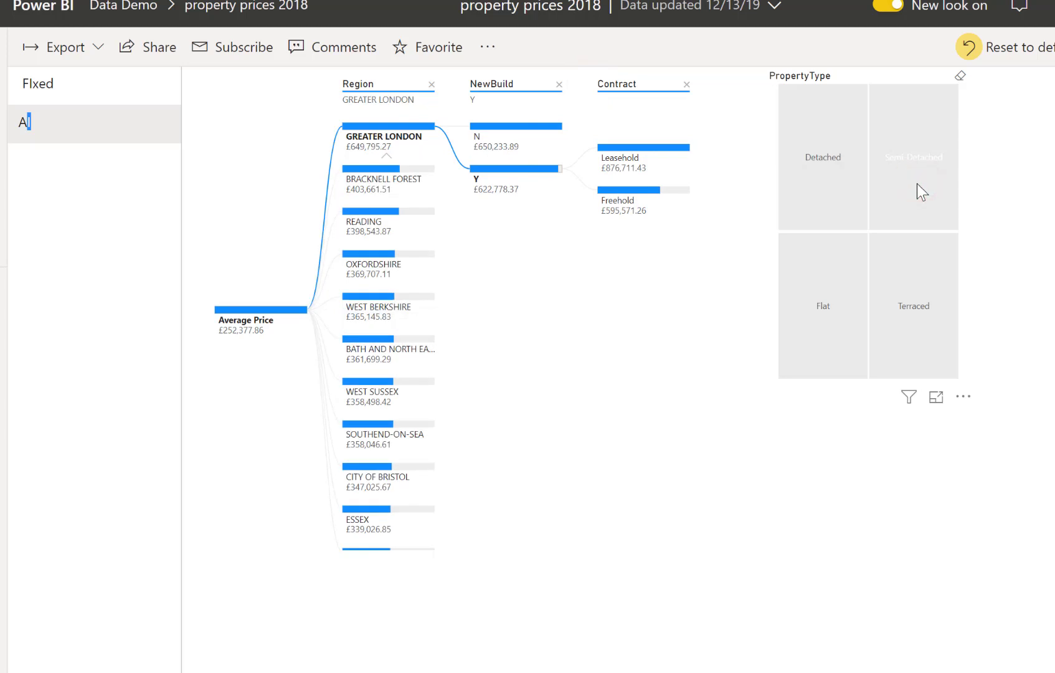
left_click(1002, 51)
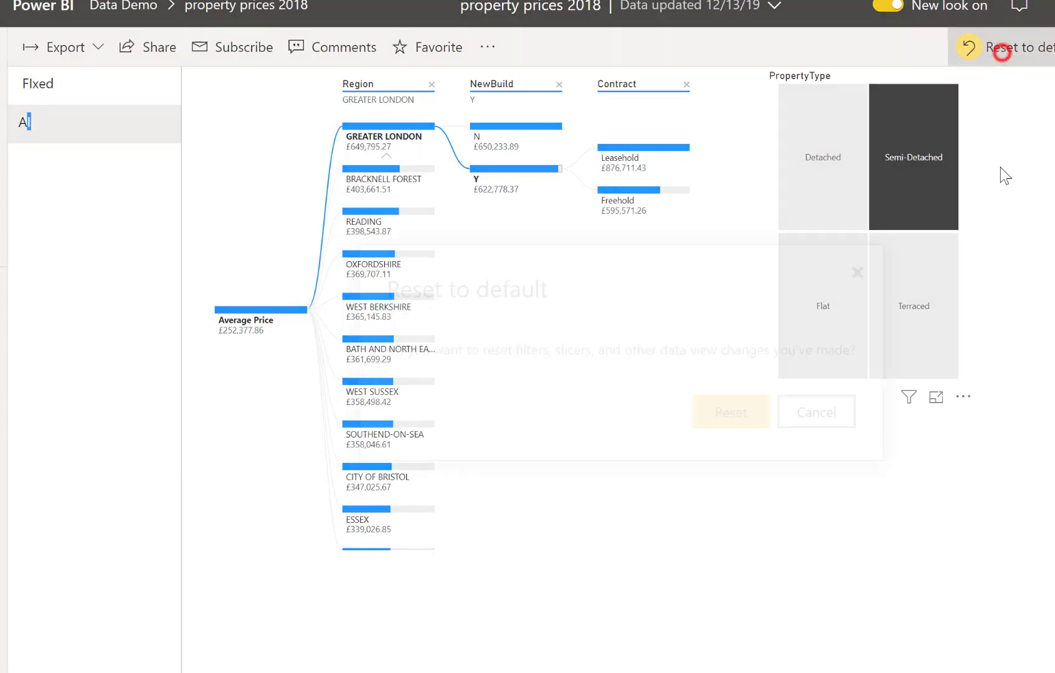
left_click(743, 415)
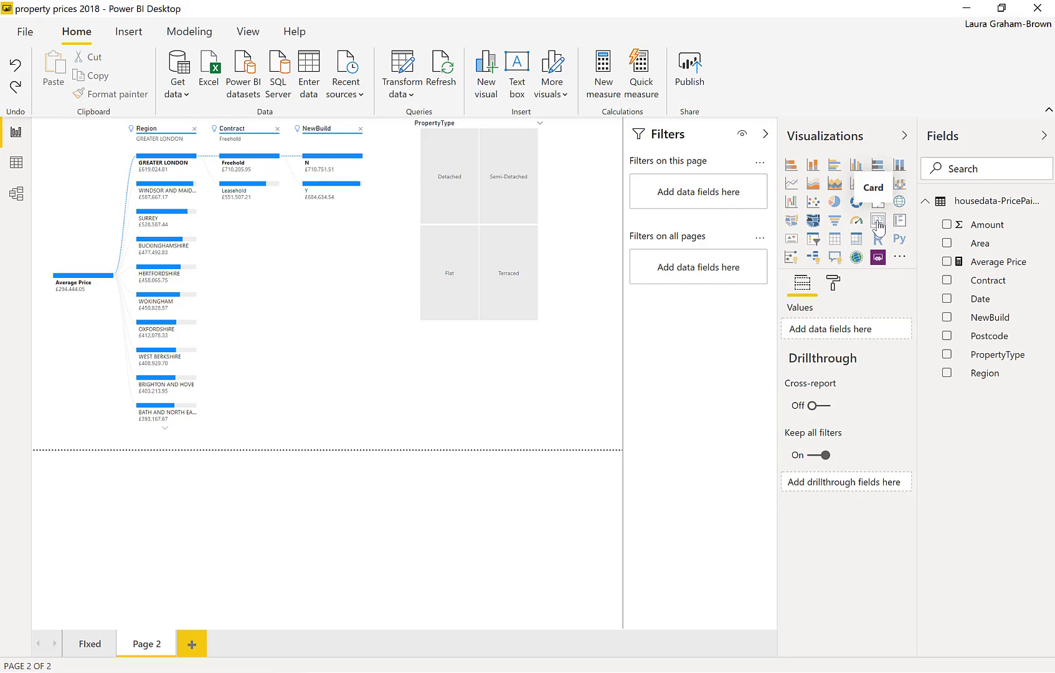
Add a card with PropertyType summarised as Count, showing 959.85K.
left_click(878, 224)
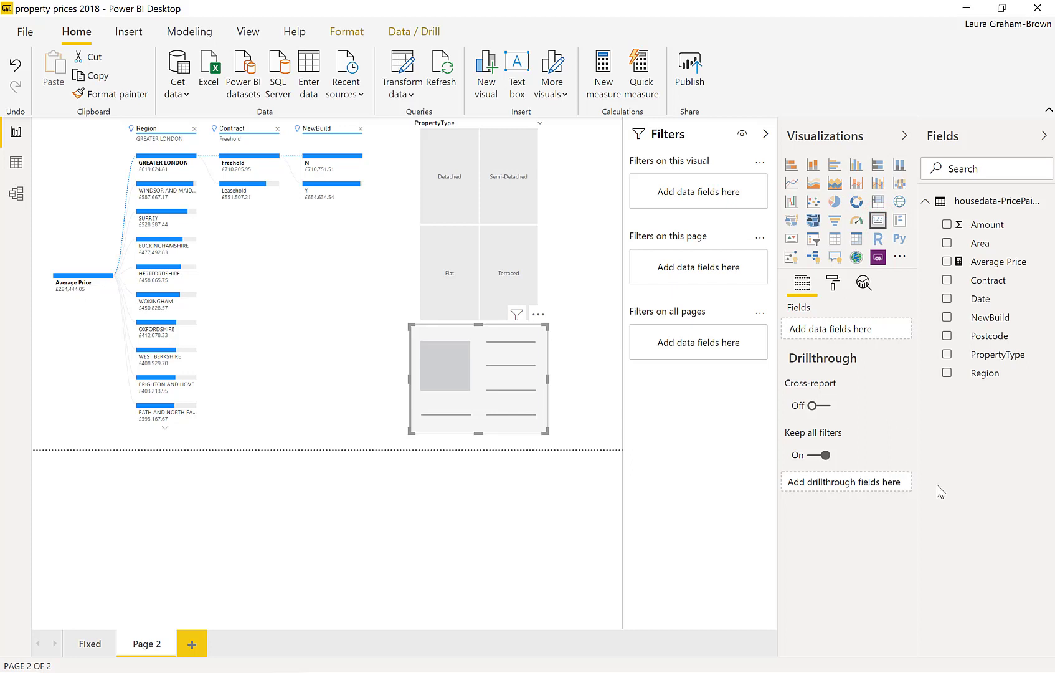
left_click(947, 354)
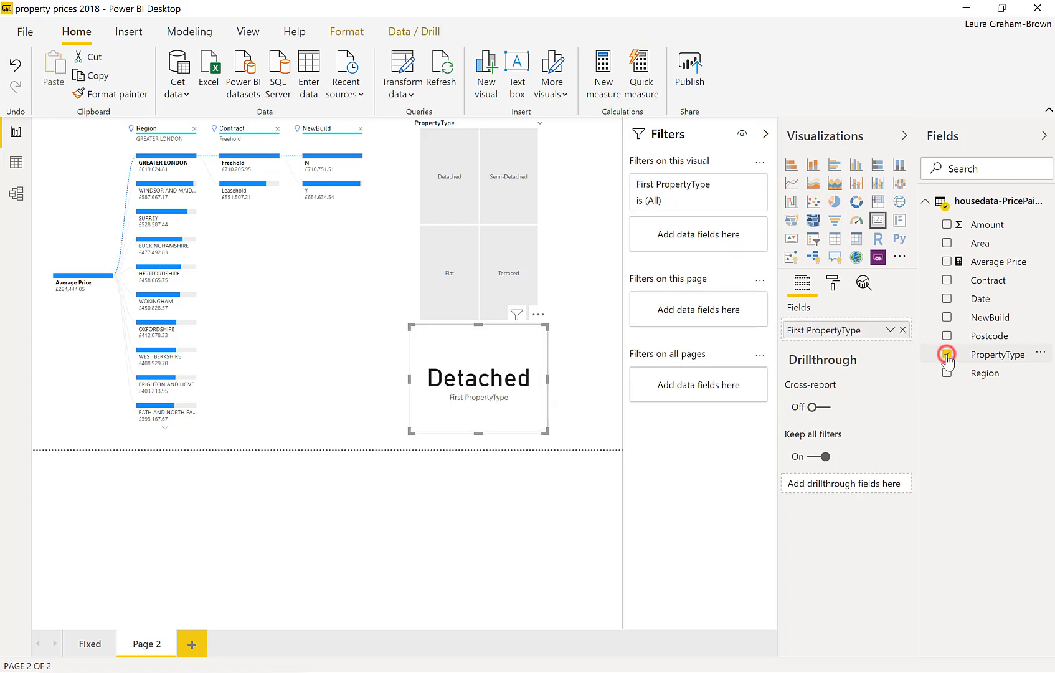
left_click(891, 331)
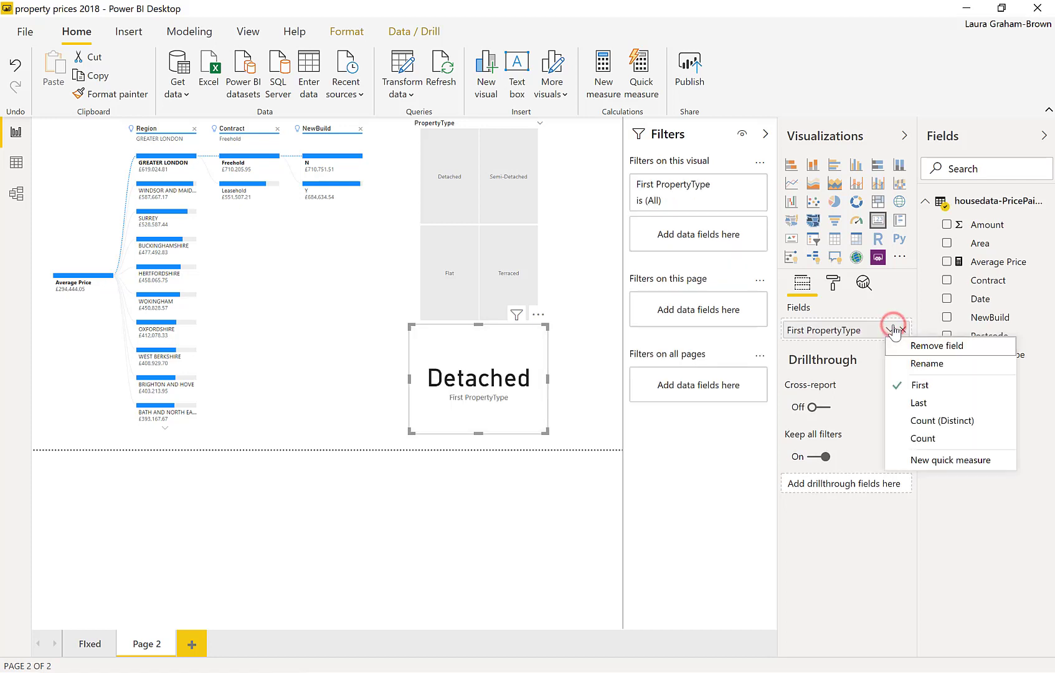
left_click(923, 437)
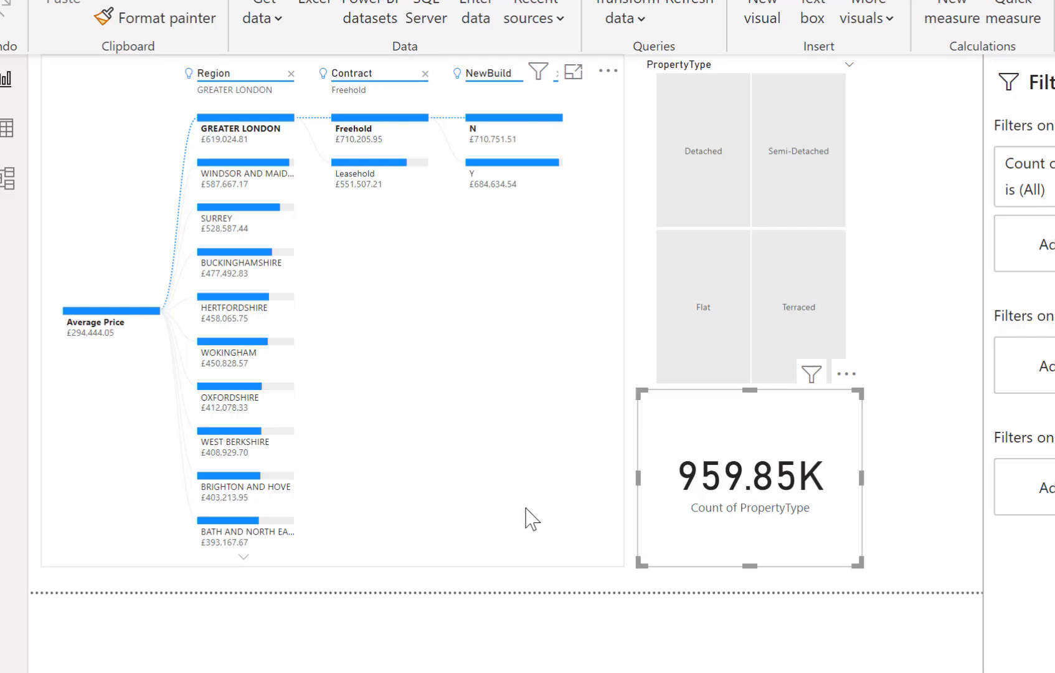
Toggle the Detached filter off, then drill the tree into BUCKINGHAMSHIRE and WOKINGHAM.
left_click(701, 177)
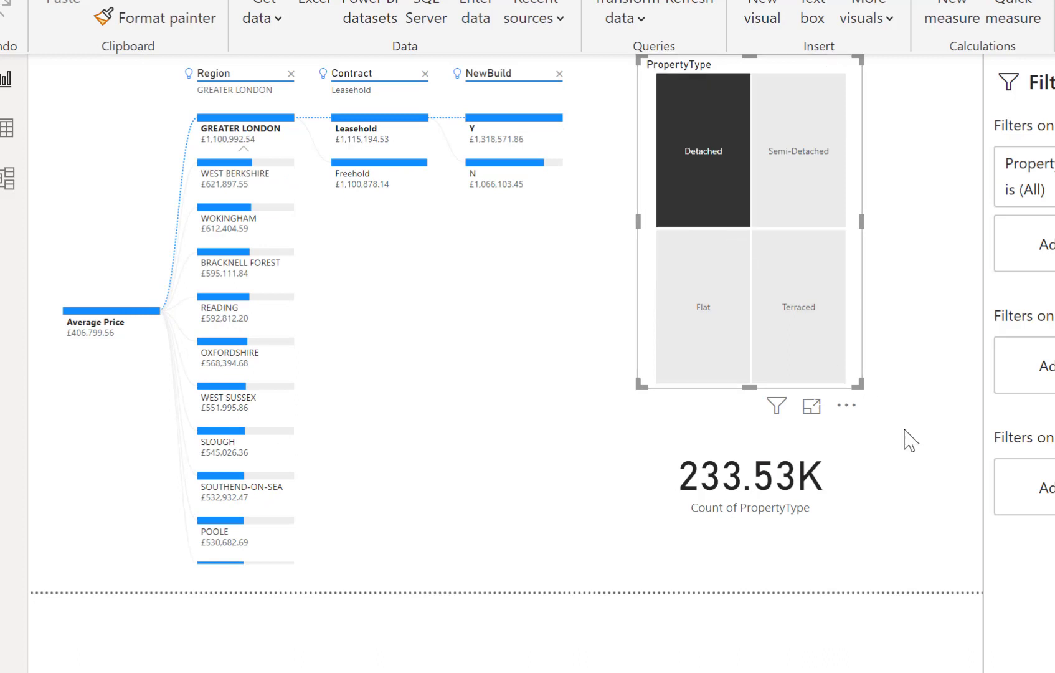
left_click(677, 201)
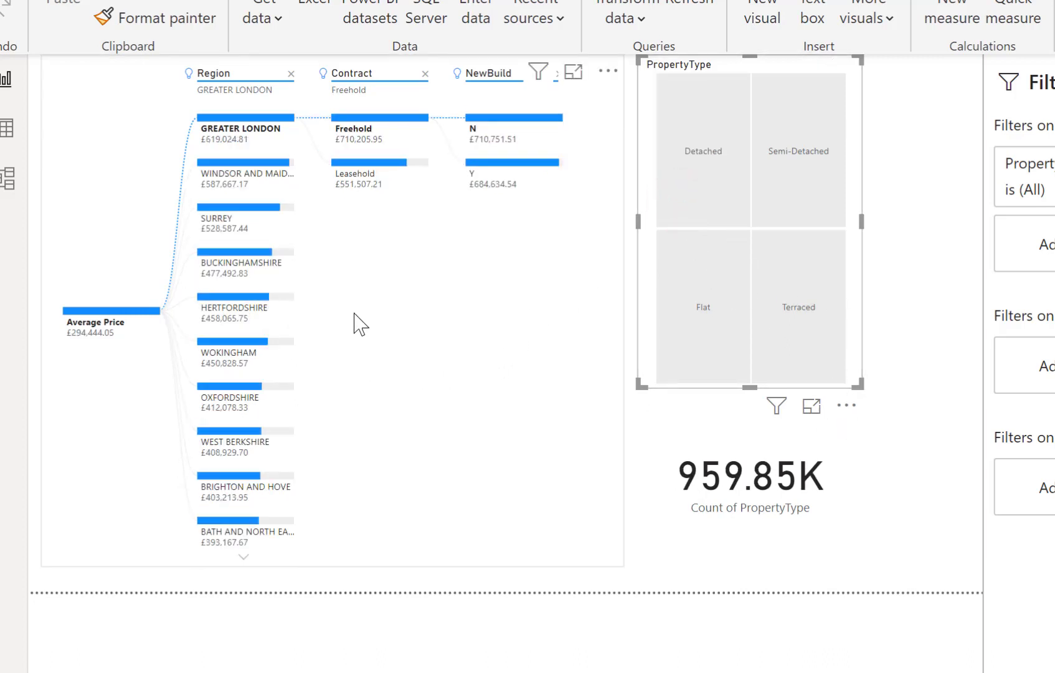
left_click(247, 265)
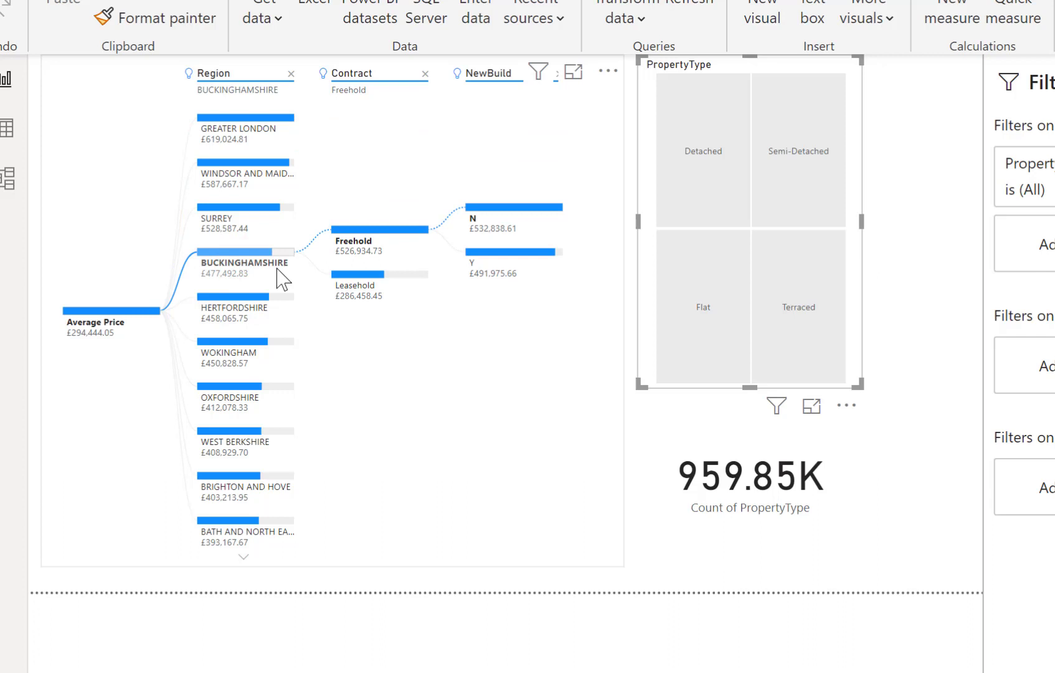
left_click(237, 356)
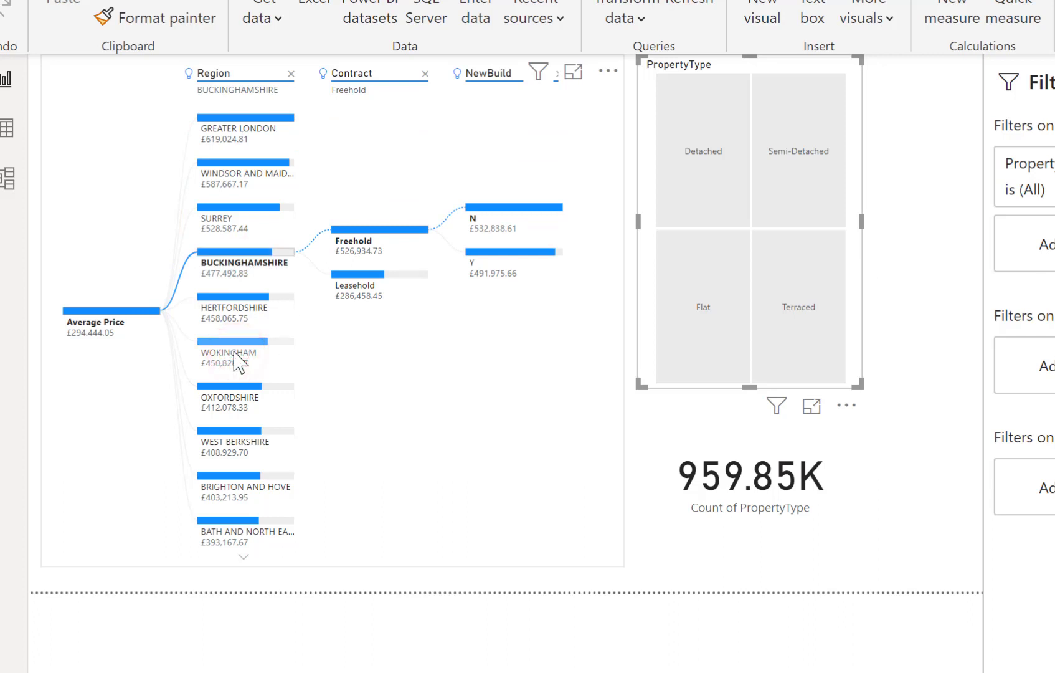
left_click(225, 347)
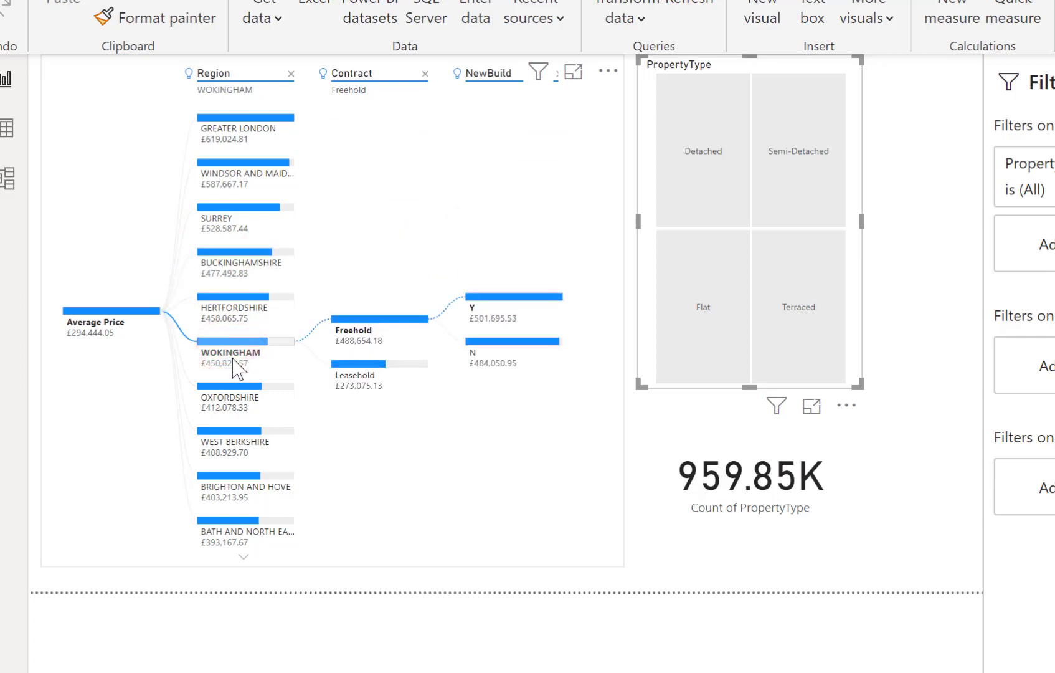
Explore WOKINGHAM's Freehold new-build and non-new-build branches, then drill into OXFORDSHIRE.
mouse_move(356, 337)
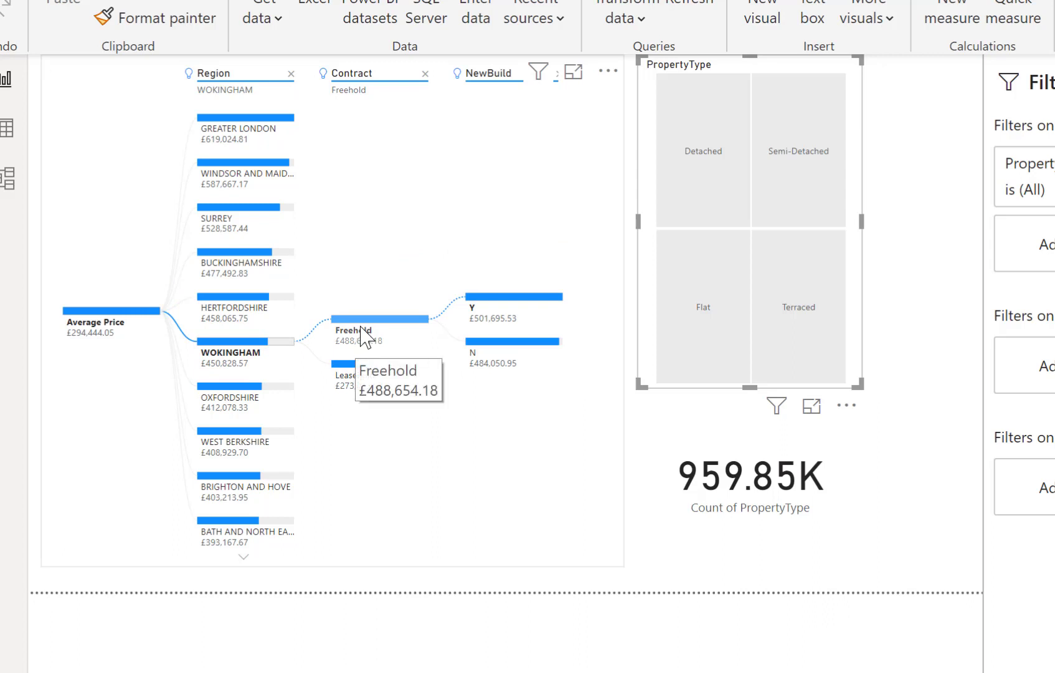
left_click(361, 328)
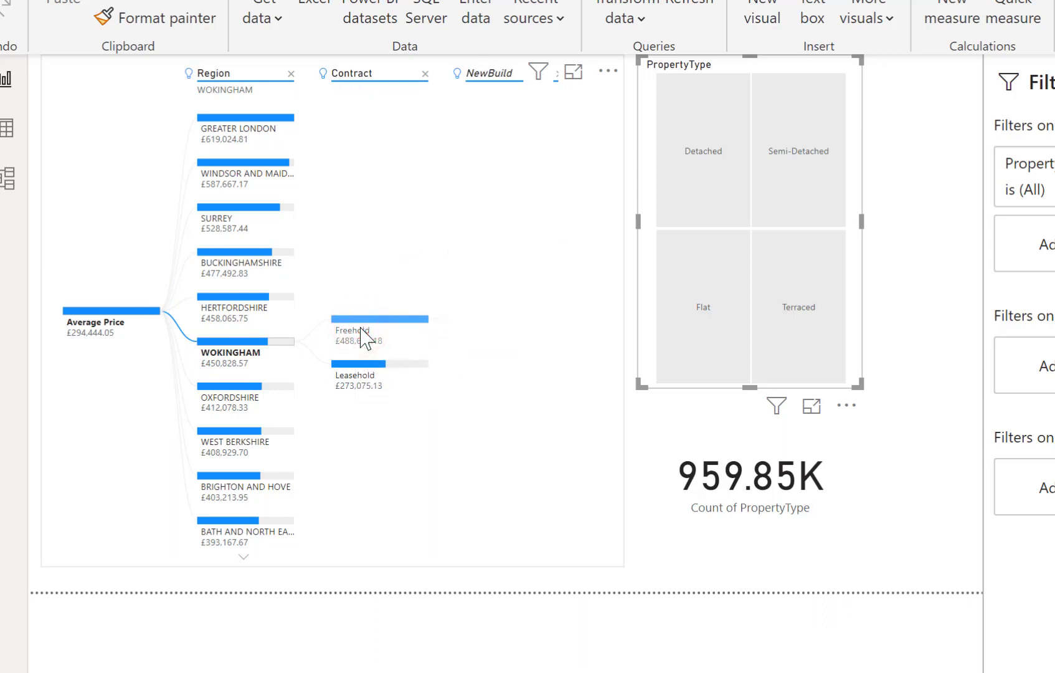
left_click(360, 329)
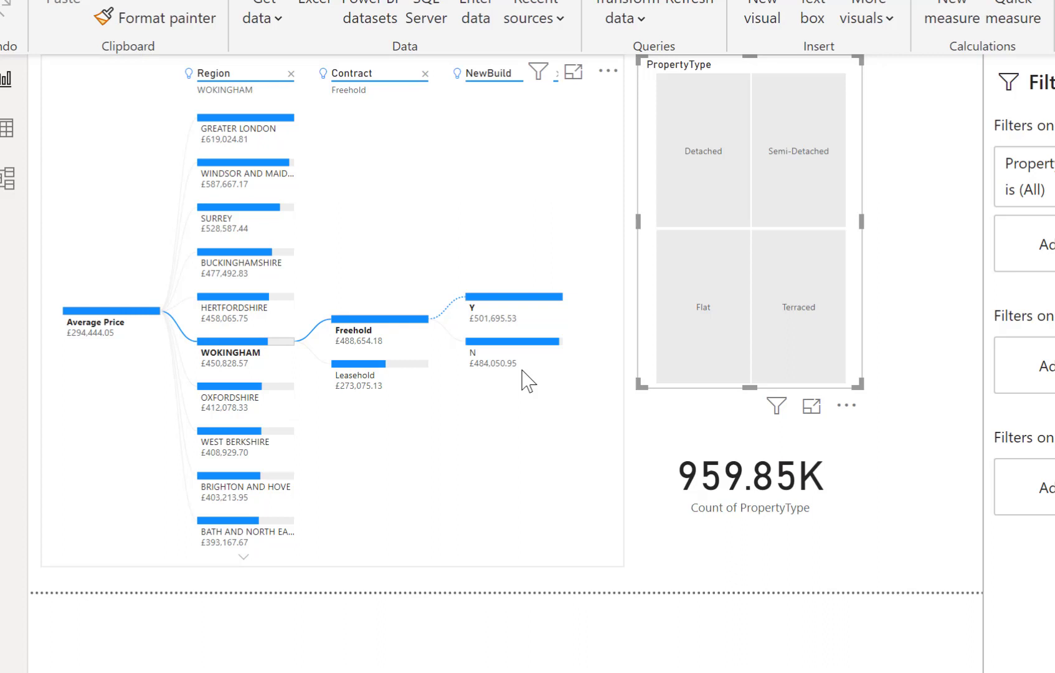
left_click(493, 317)
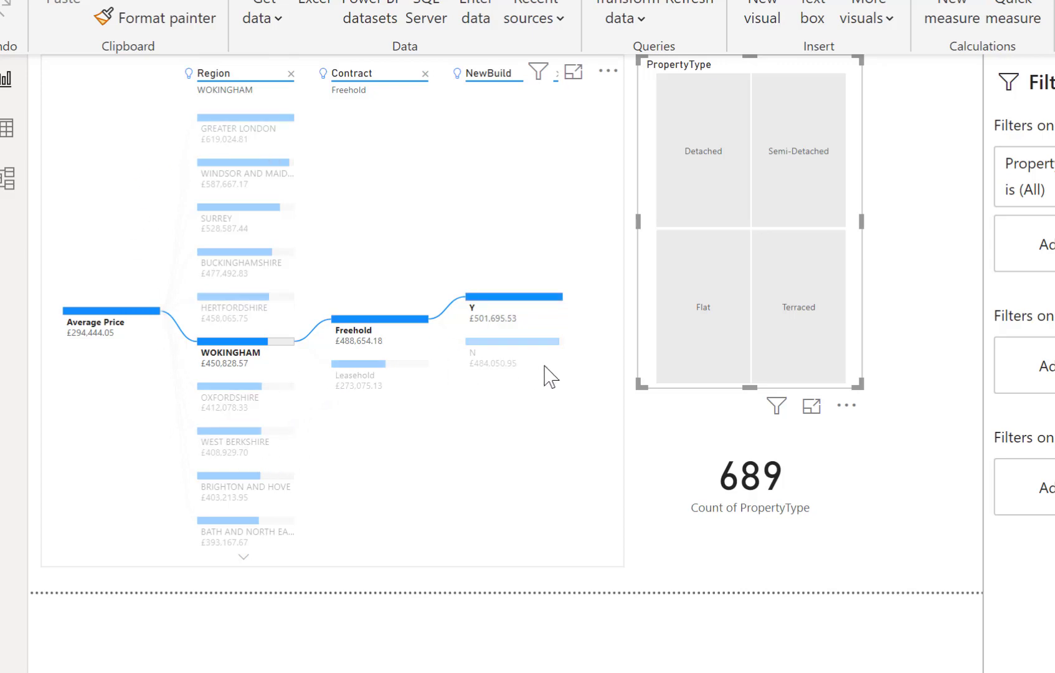
mouse_move(544, 366)
left_click(510, 359)
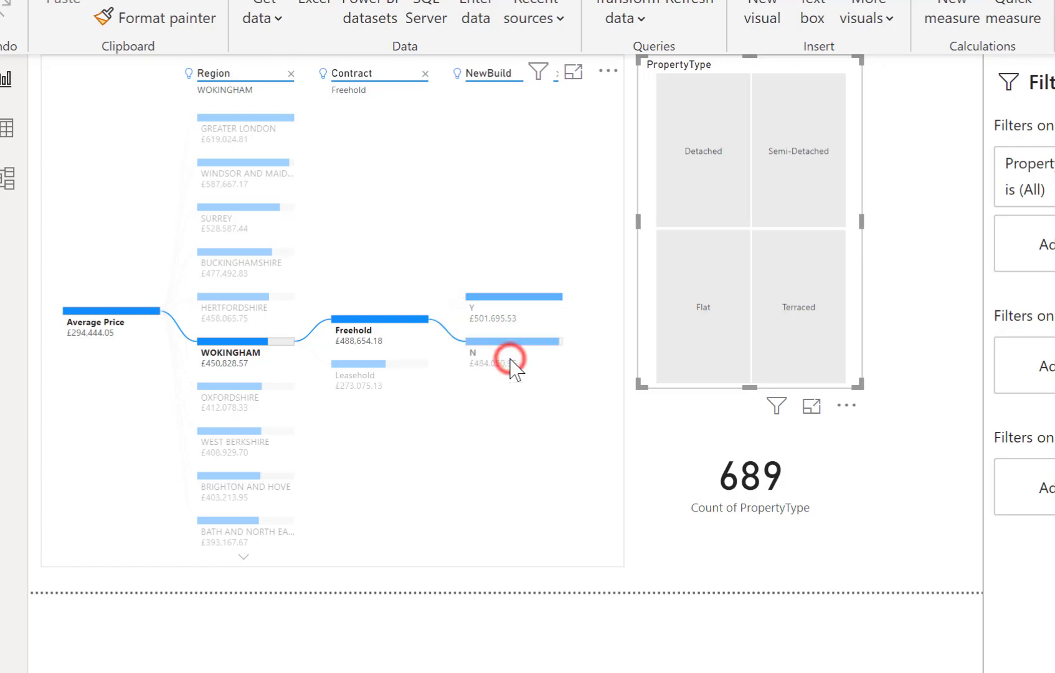
left_click(217, 398)
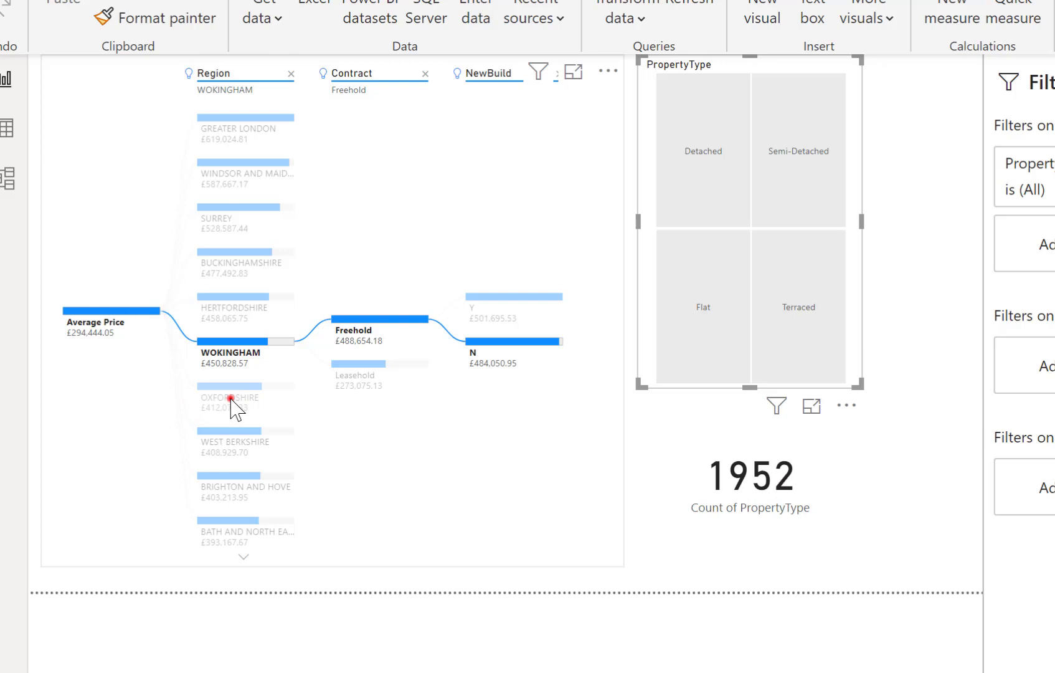
left_click(228, 398)
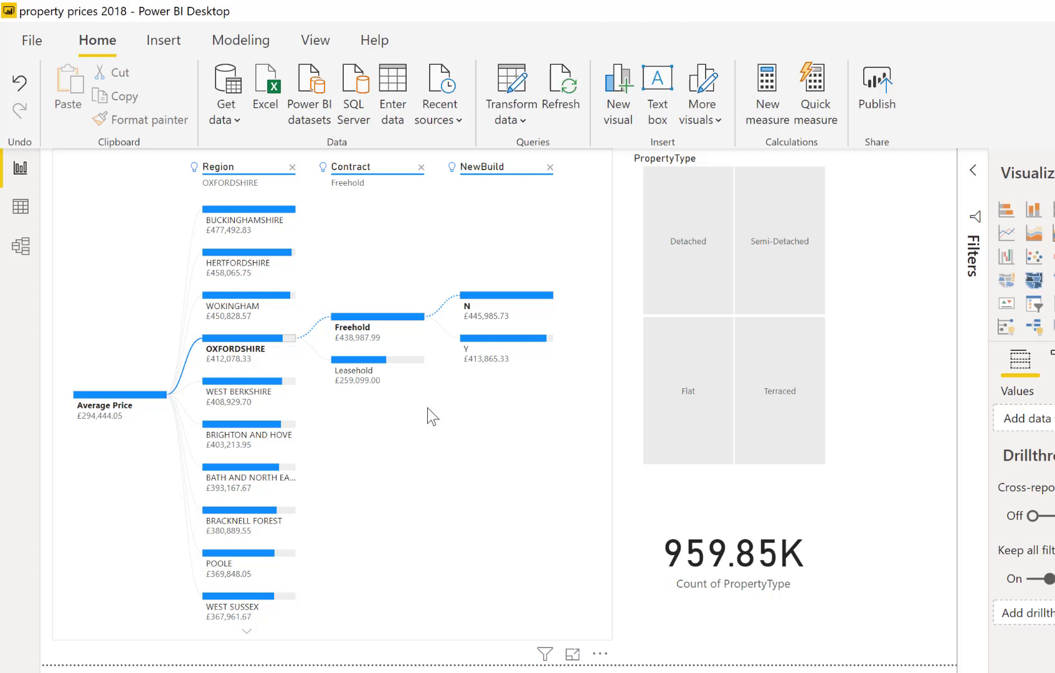
Show the Bookmarks pane and drill the tree into HERTFORDSHIRE.
left_click(313, 40)
left_click(759, 110)
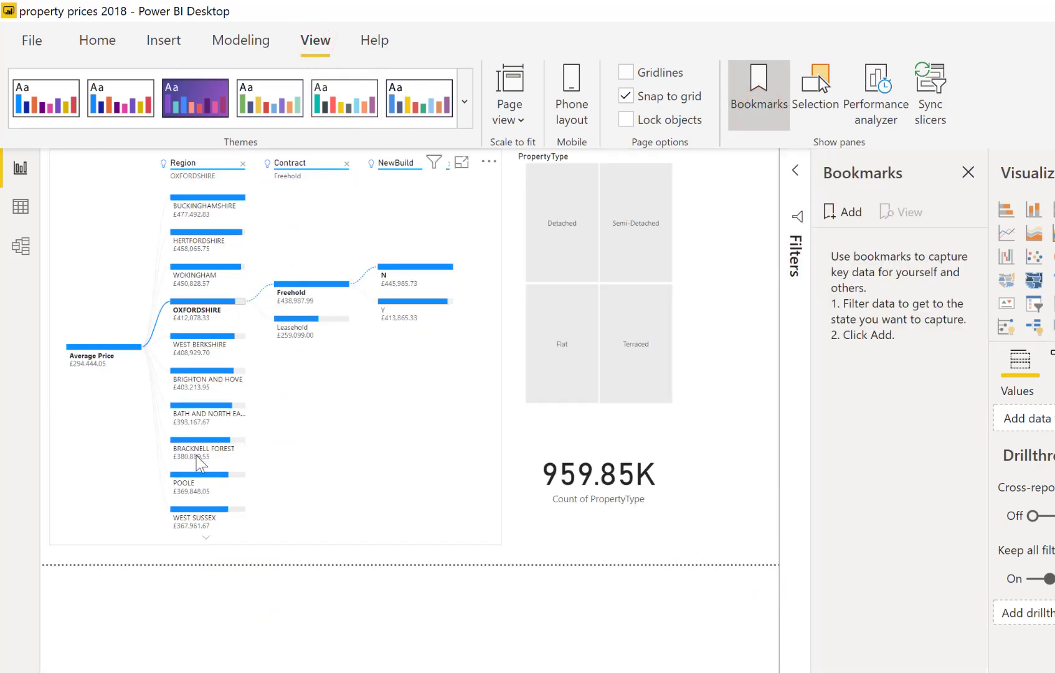
left_click(203, 246)
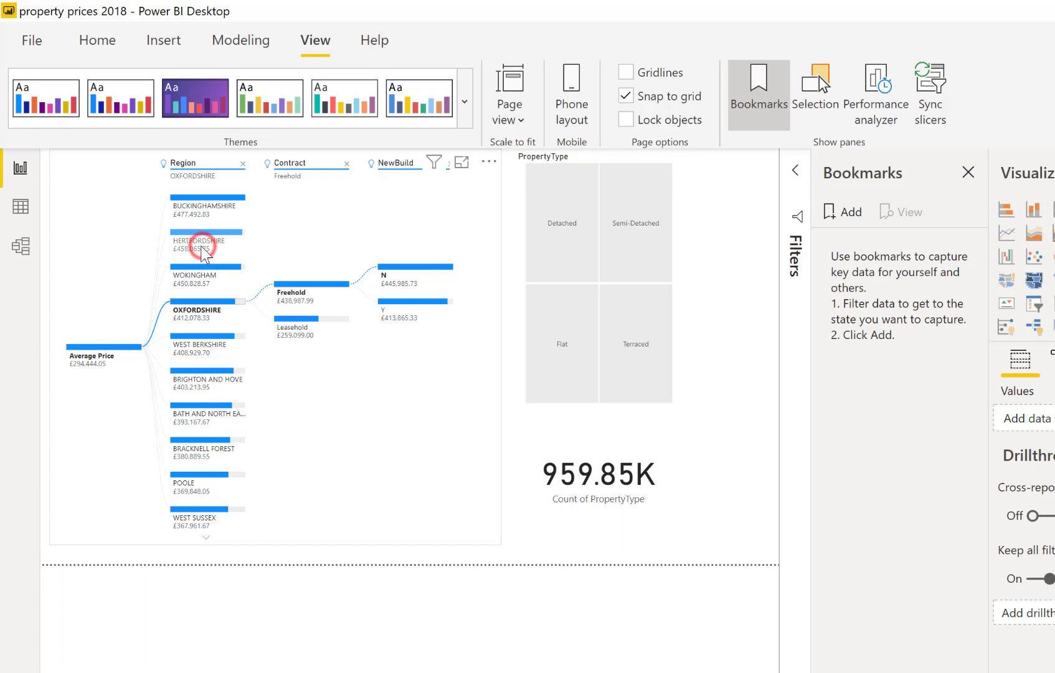
left_click(203, 243)
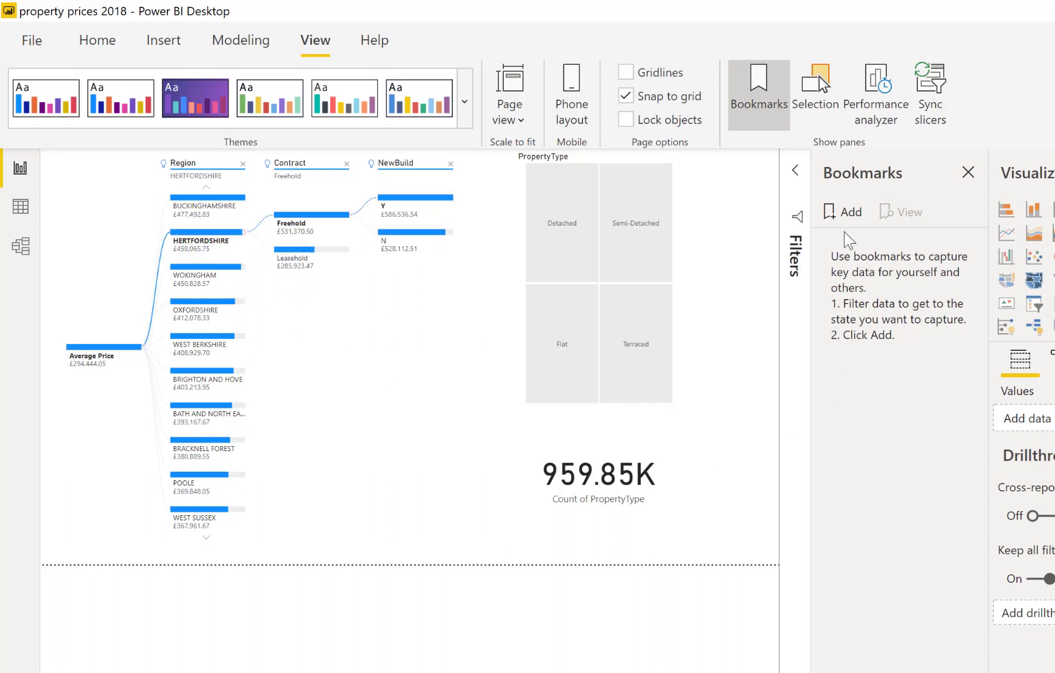
Add a bookmark of this view, rename it 'Herts', and apply it.
left_click(851, 212)
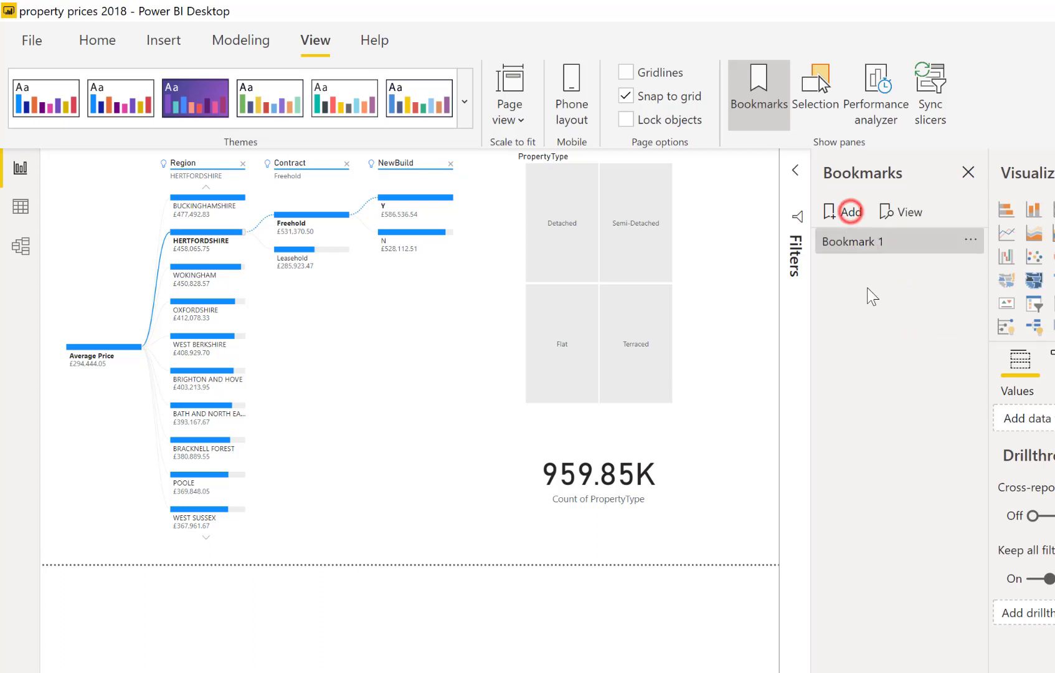
left_click(875, 238)
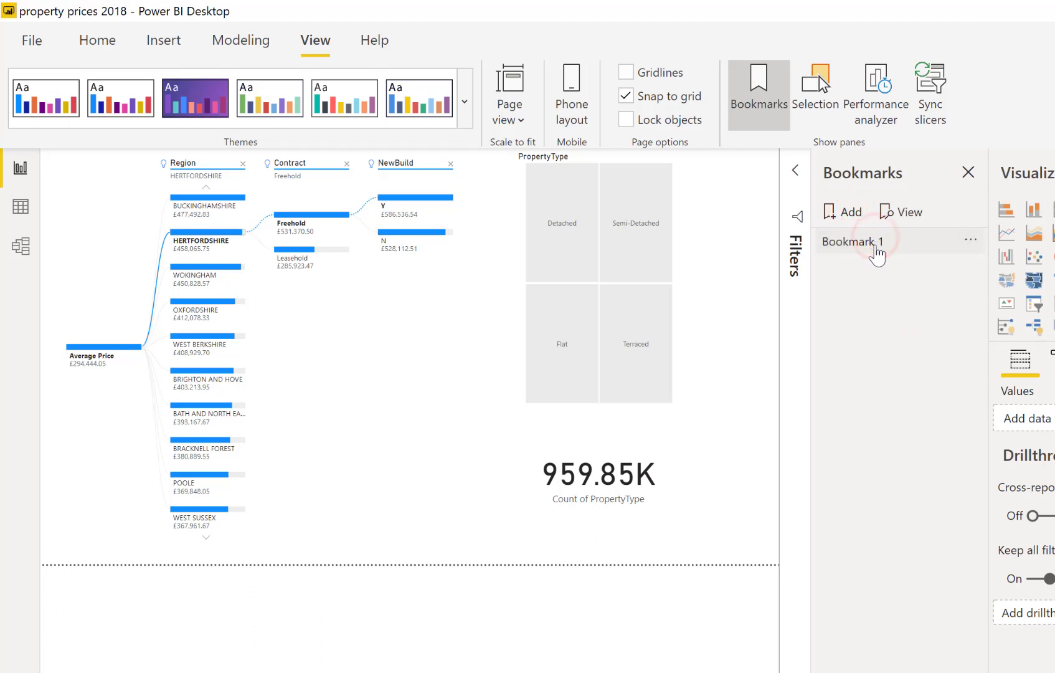
left_click(867, 245)
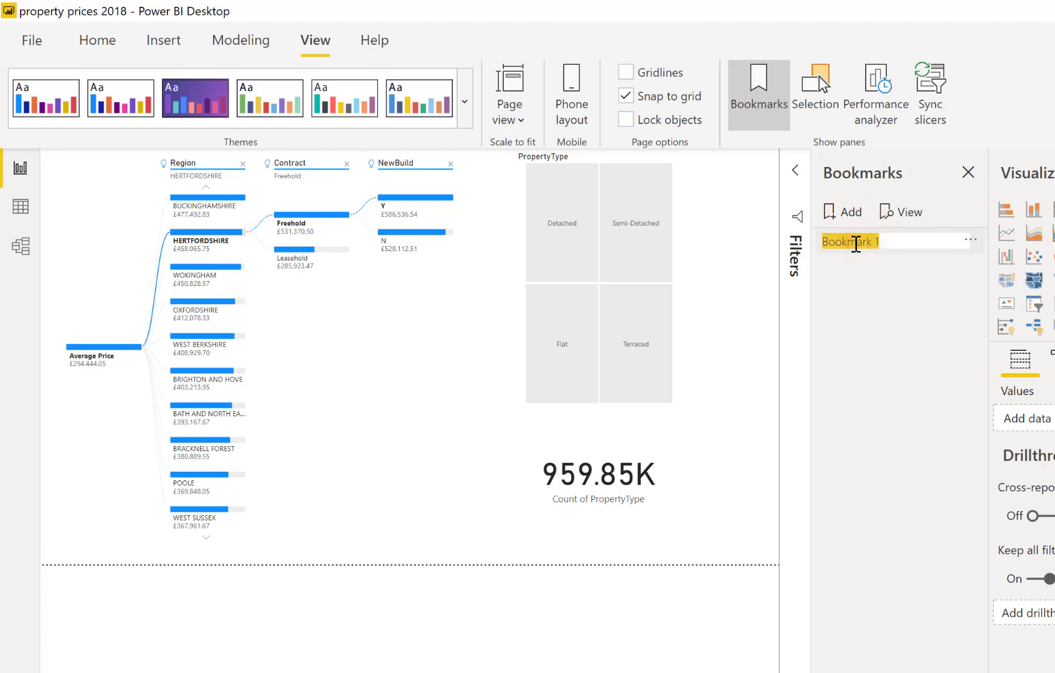
type("Herts")
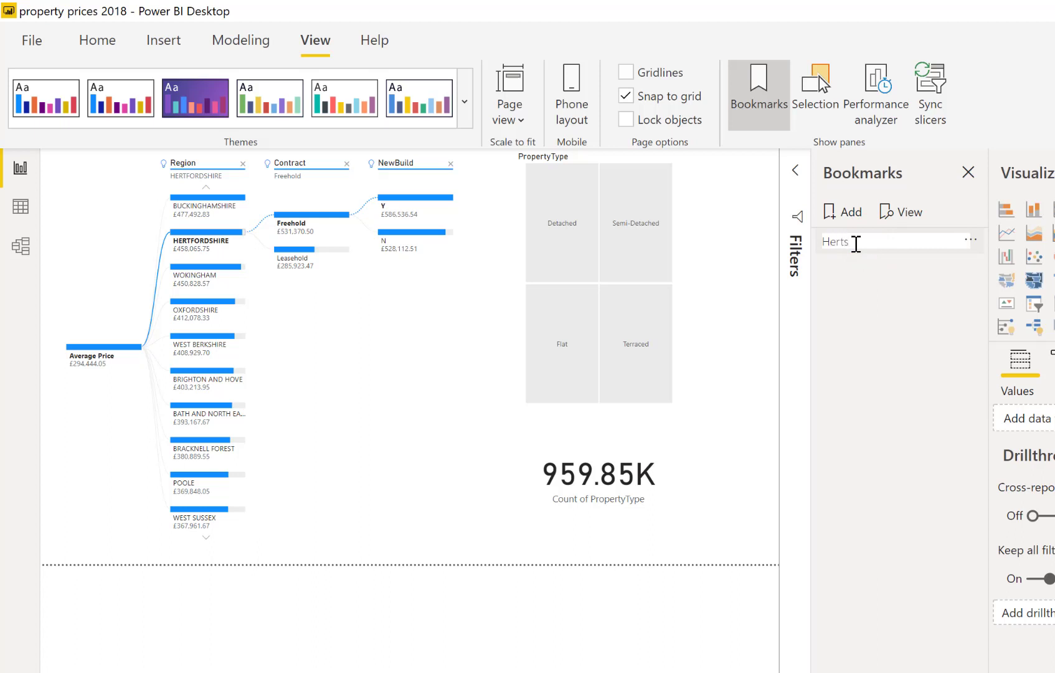
key("Return")
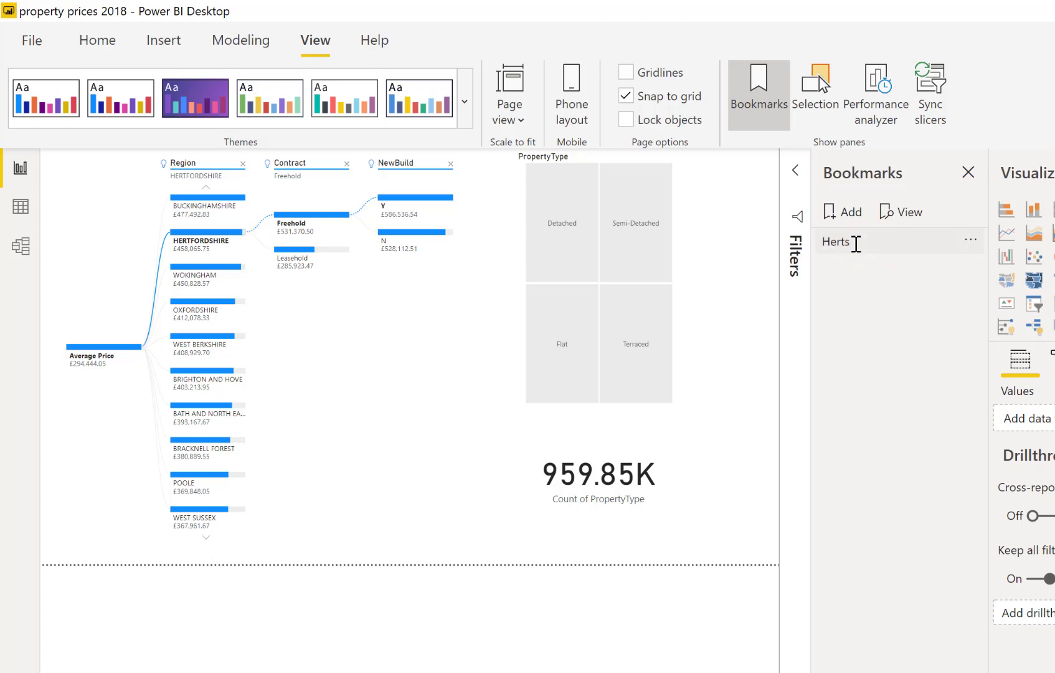
left_click(856, 243)
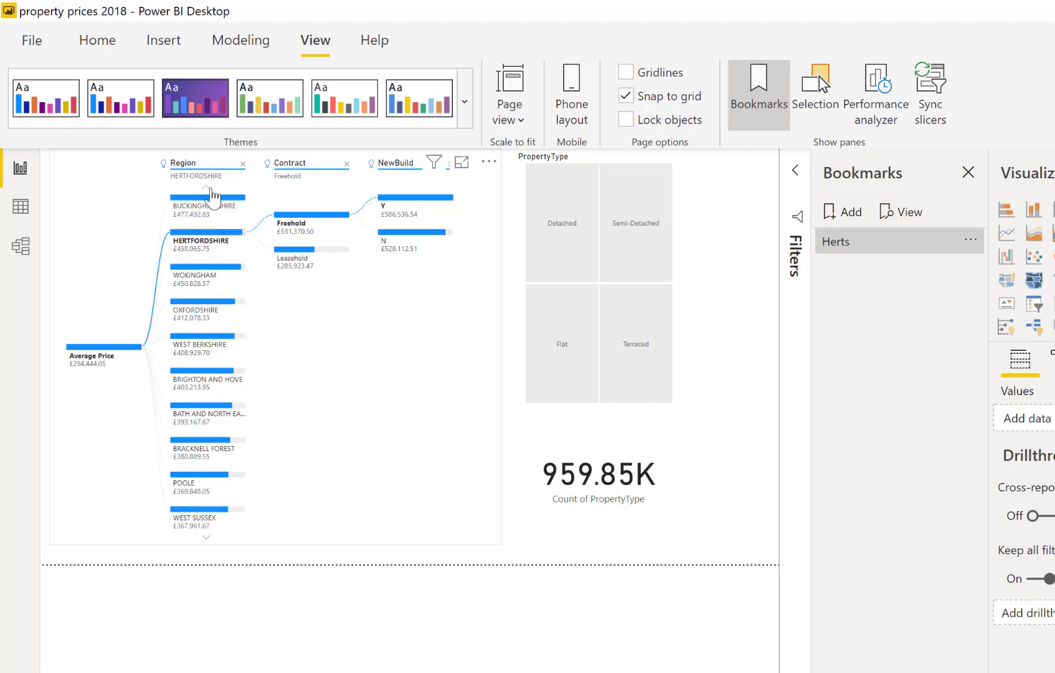
Drill the tree into BUCKINGHAMSHIRE's freehold breakdown.
left_click(206, 187)
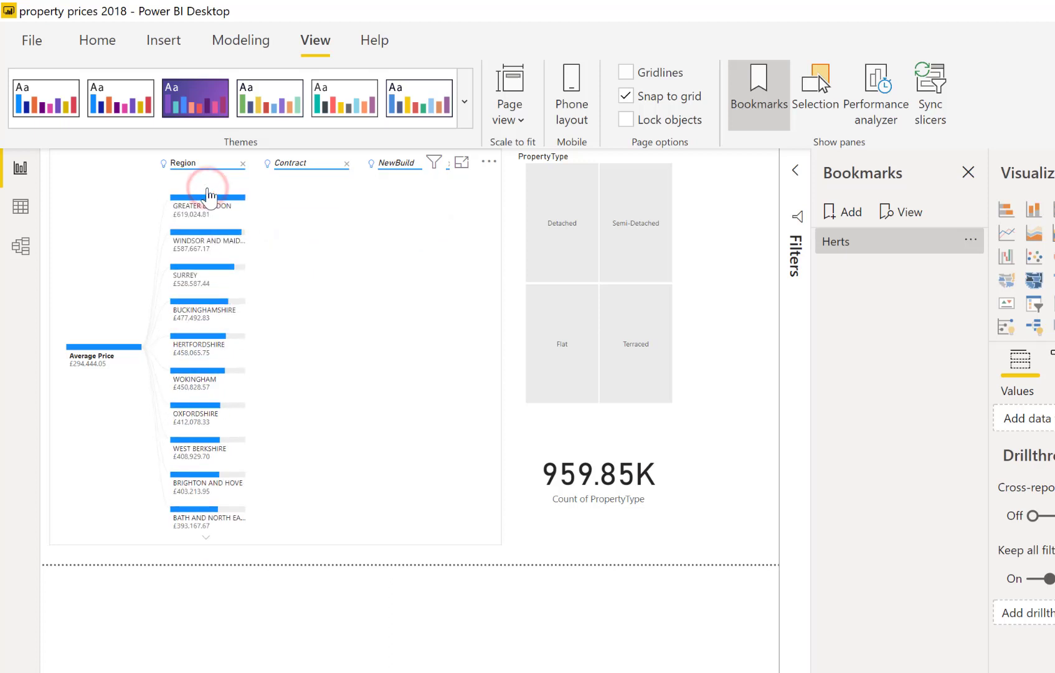
left_click(201, 315)
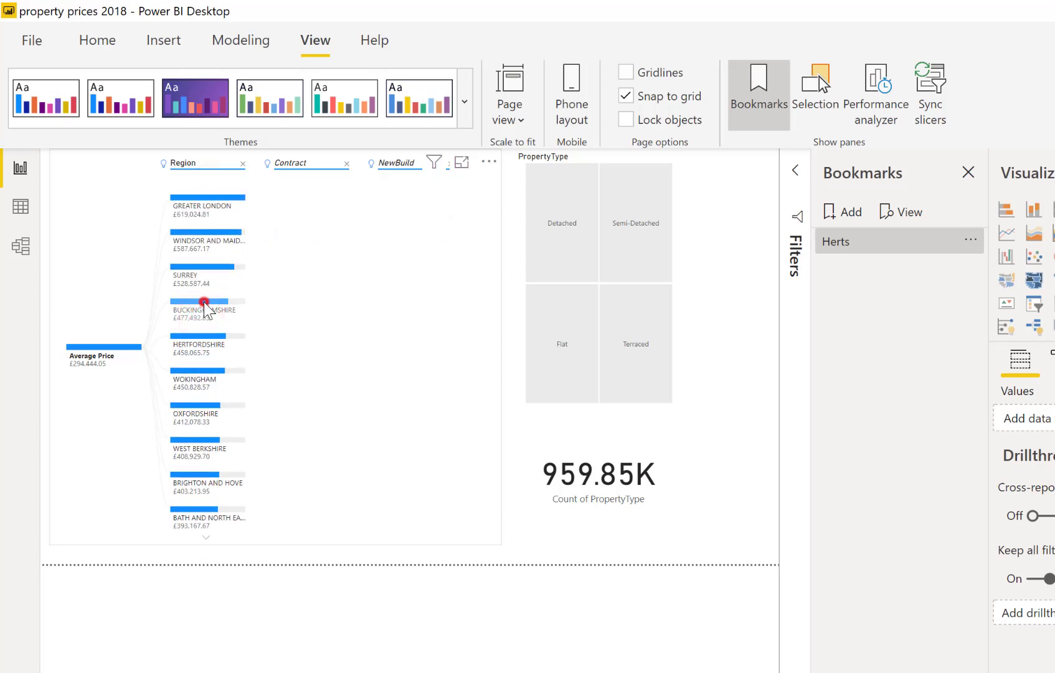
left_click(204, 303)
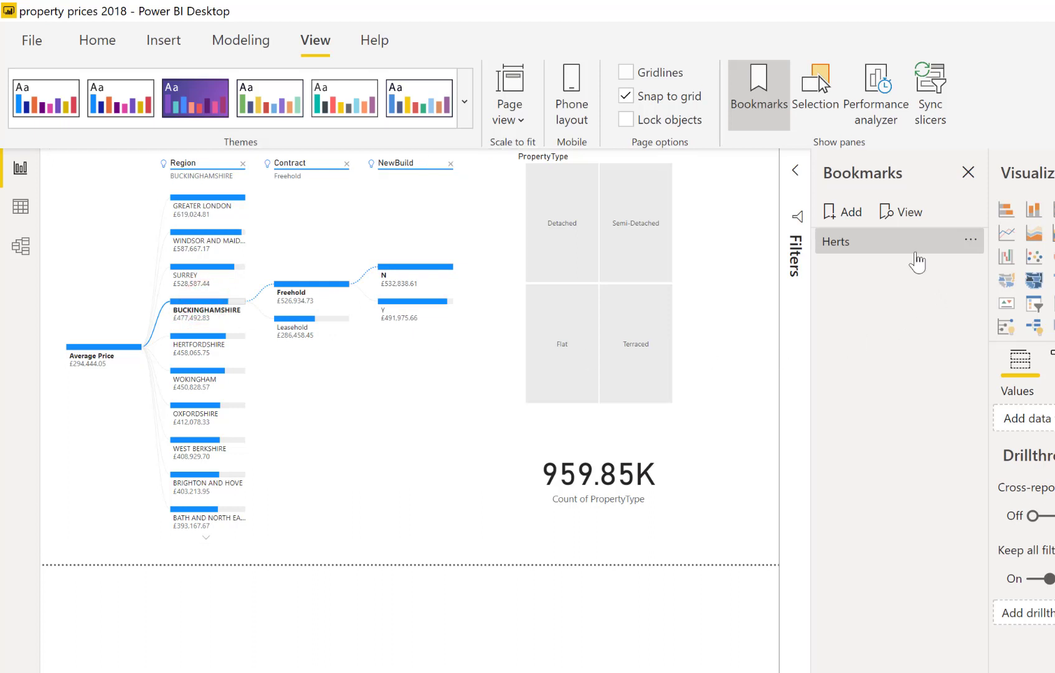
Save the view as bookmark 'Bucks', then test the Herts and Bucks bookmarks.
left_click(851, 210)
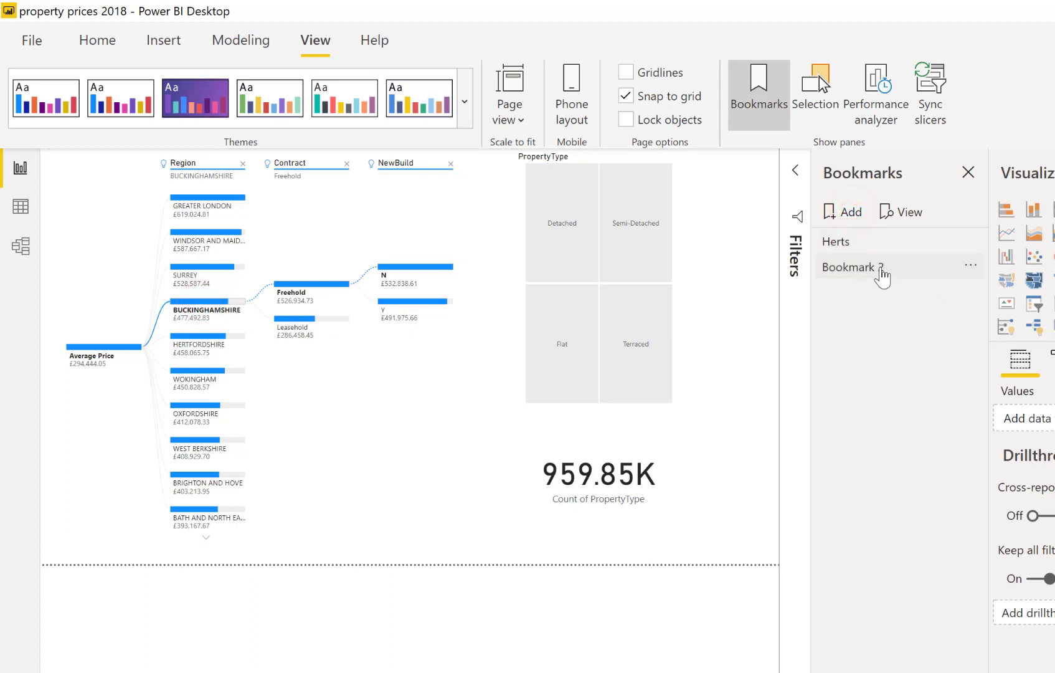
double_click(878, 267)
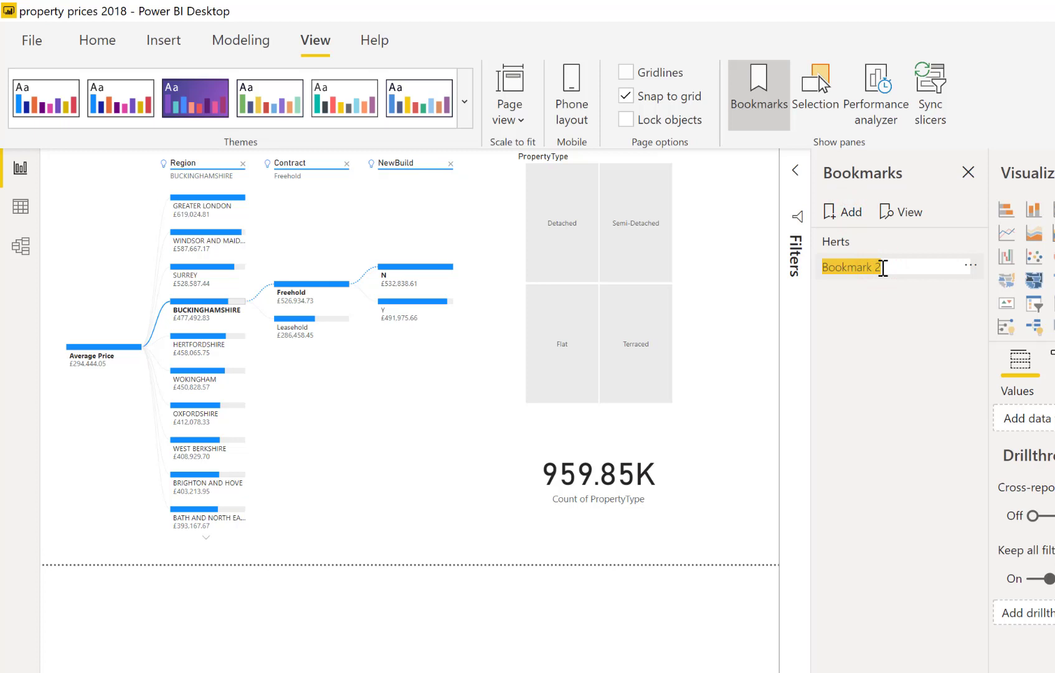
type("Bucks")
key("Return")
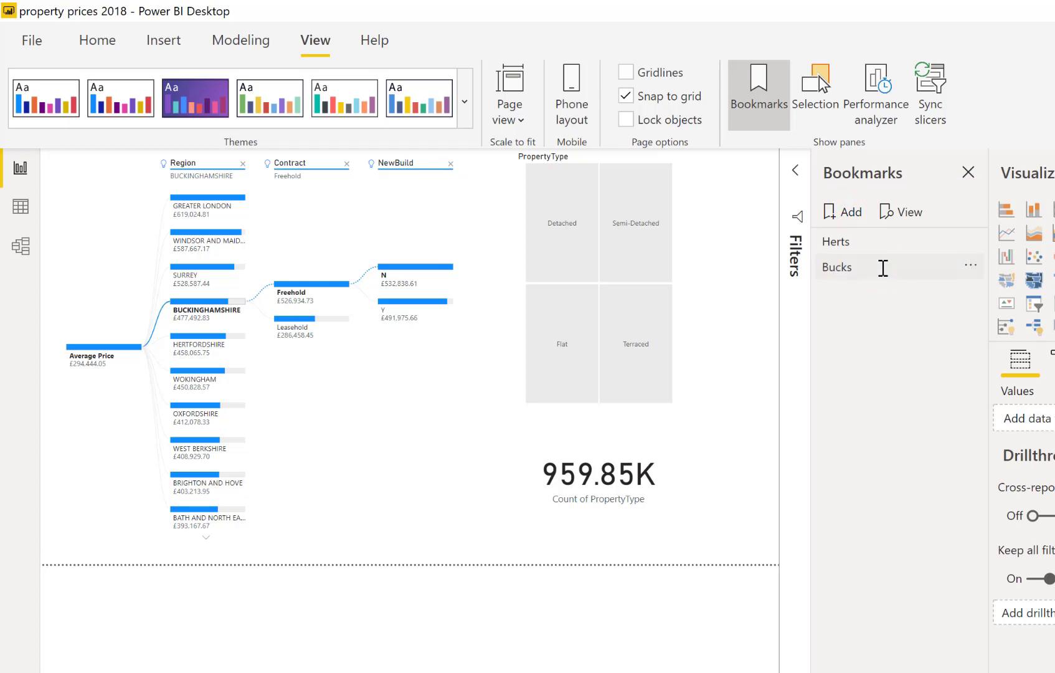
left_click(833, 243)
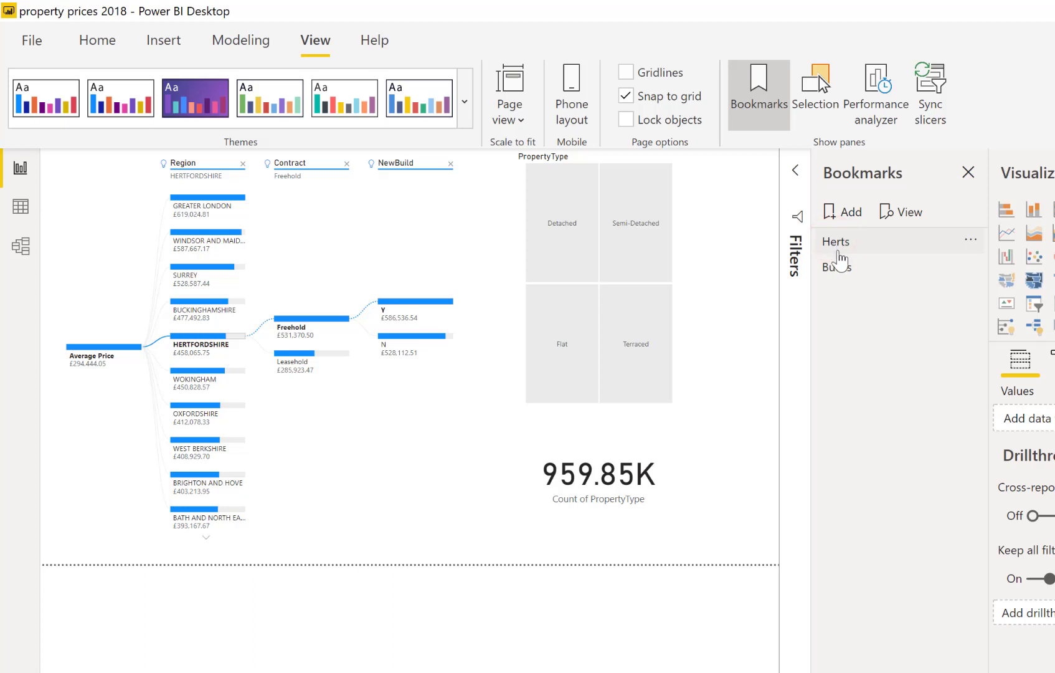
left_click(838, 266)
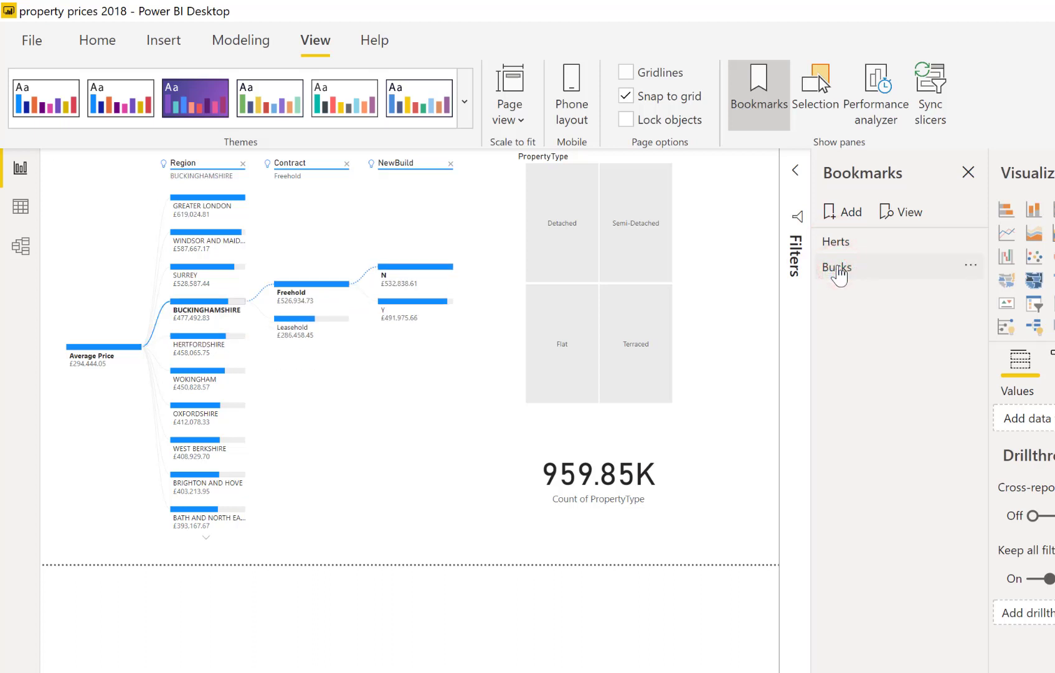